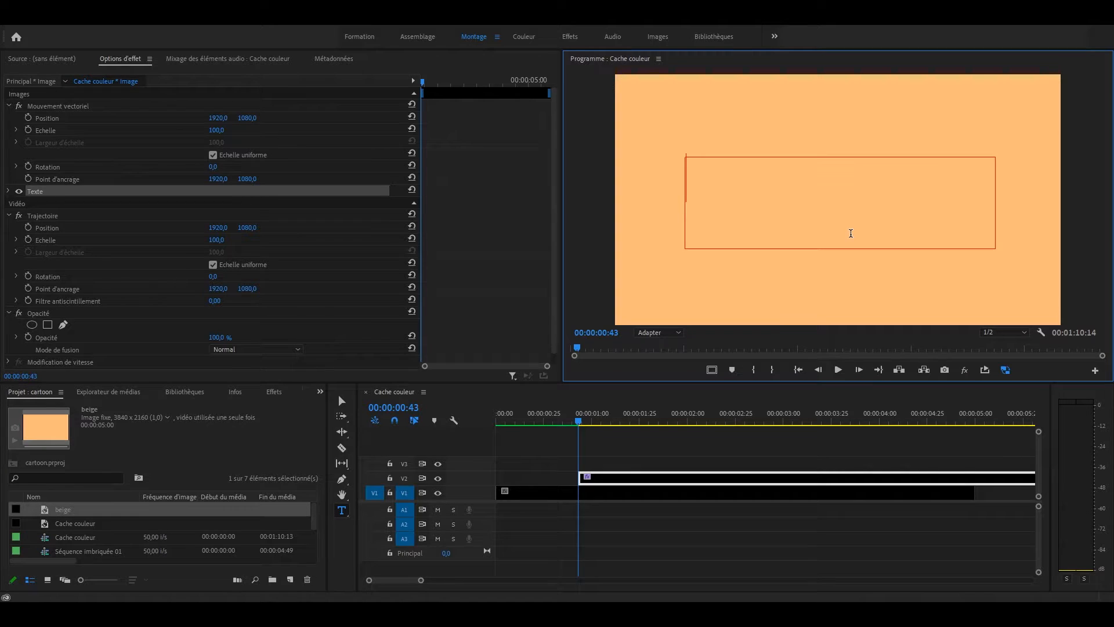
Enter the horizontally centred title text CARTOON and set its tracking to 0.
text(CARTOON)
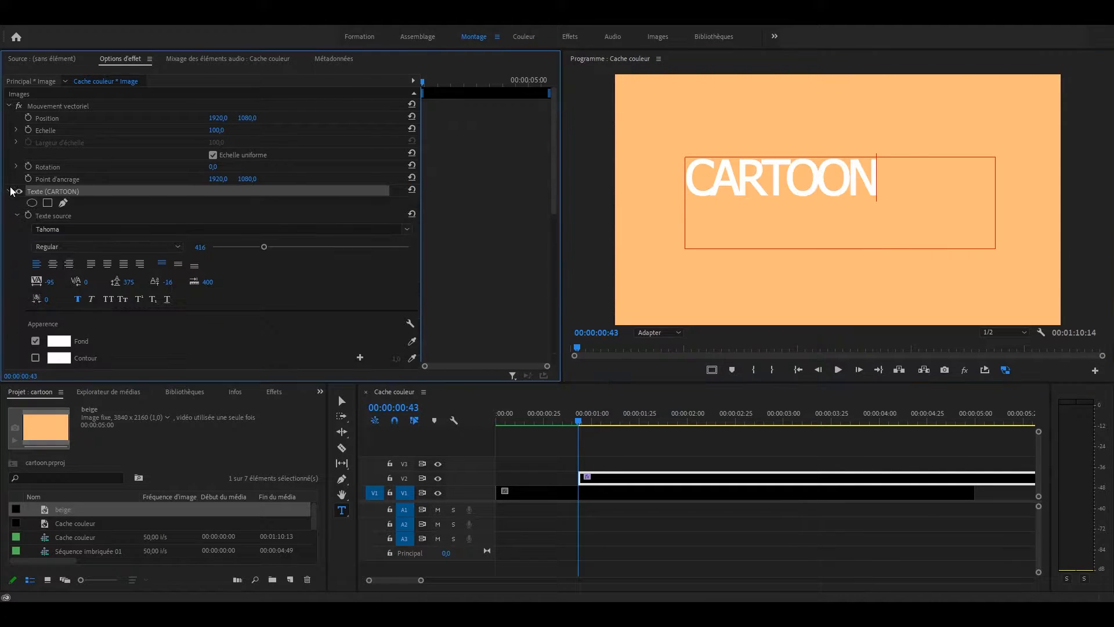
key(ctrl+a)
click(53, 264)
click(49, 282)
text(0)
key(Return)
Centre the title vertically with a vector motion Y position of 1036, and move its clip to the start of the sequence.
click(178, 264)
drag(247, 118, 221, 117)
click(342, 401)
drag(716, 478, 634, 478)
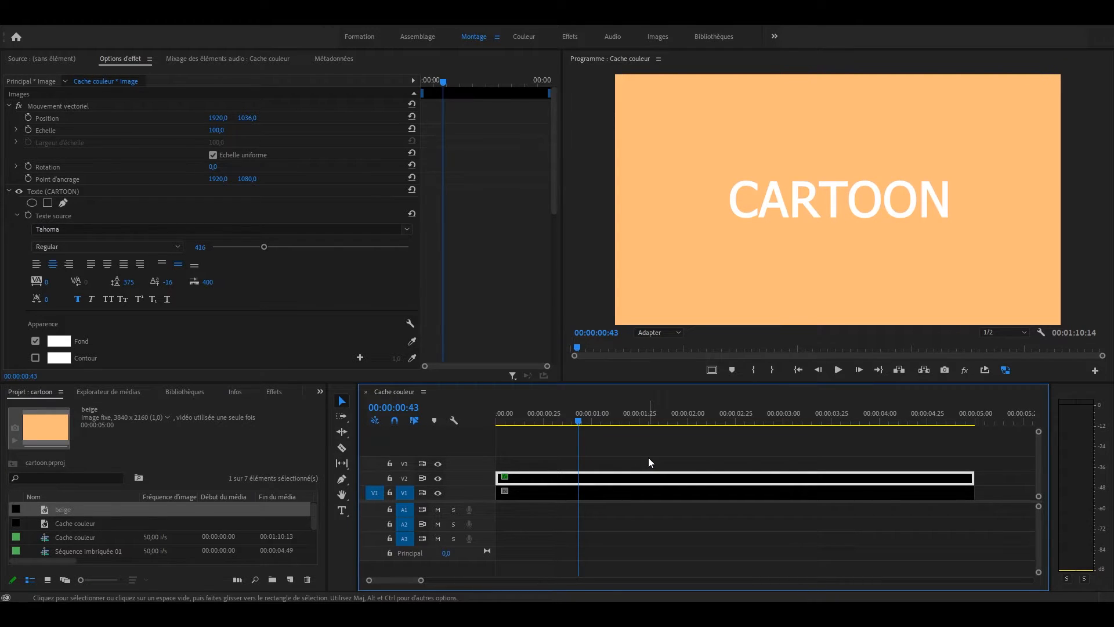
Set the font of the CARTOON title to Marvin.
click(407, 229)
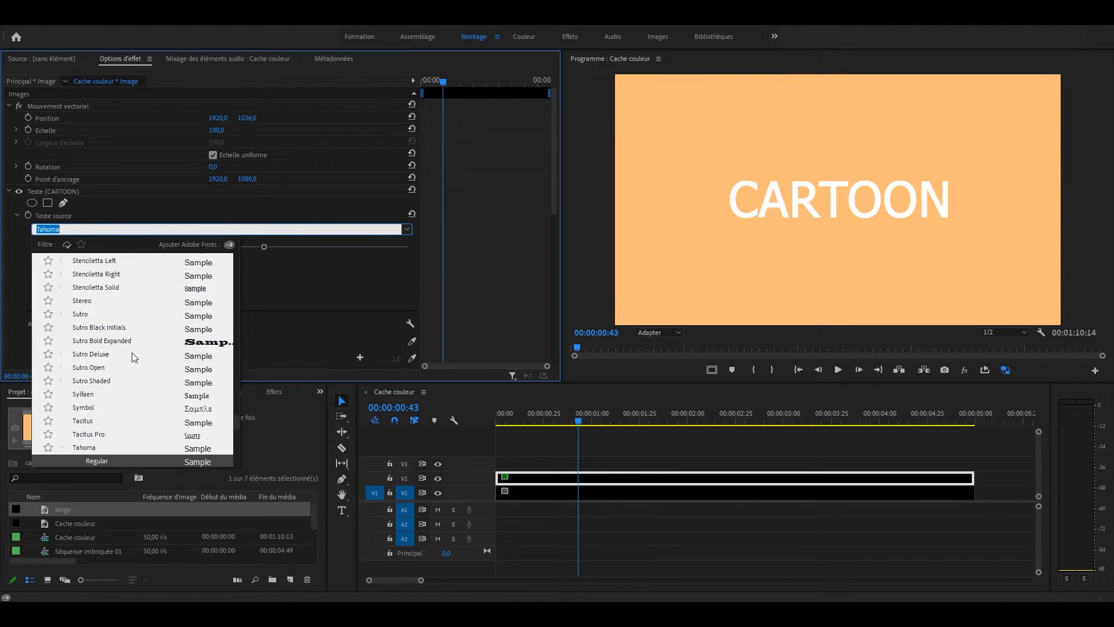
scroll(122, 348, up, 10)
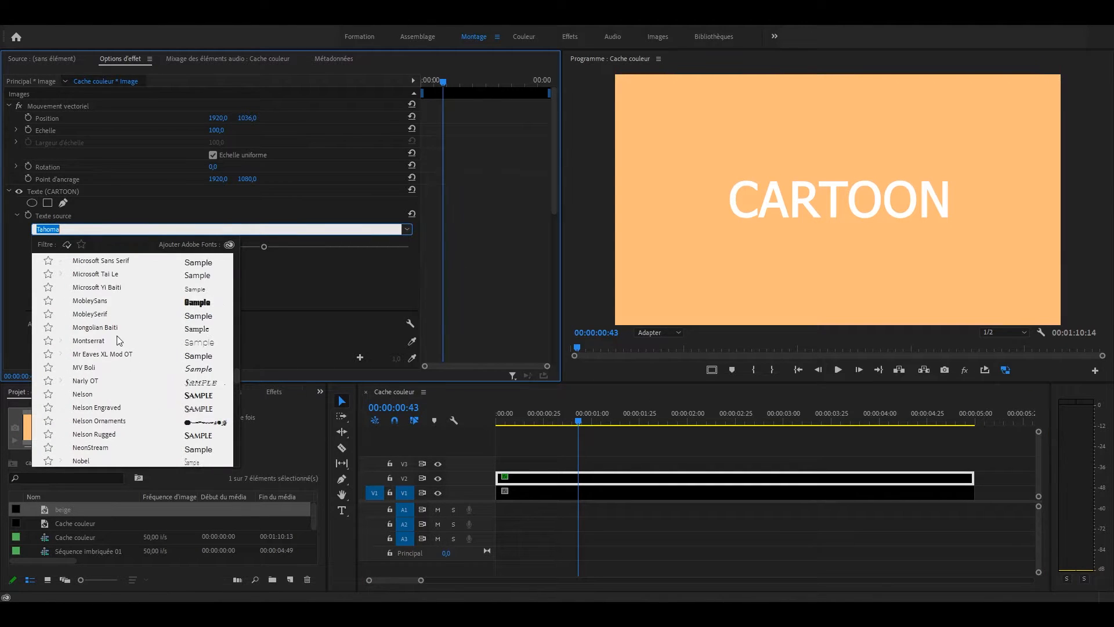
scroll(113, 317, up, 3)
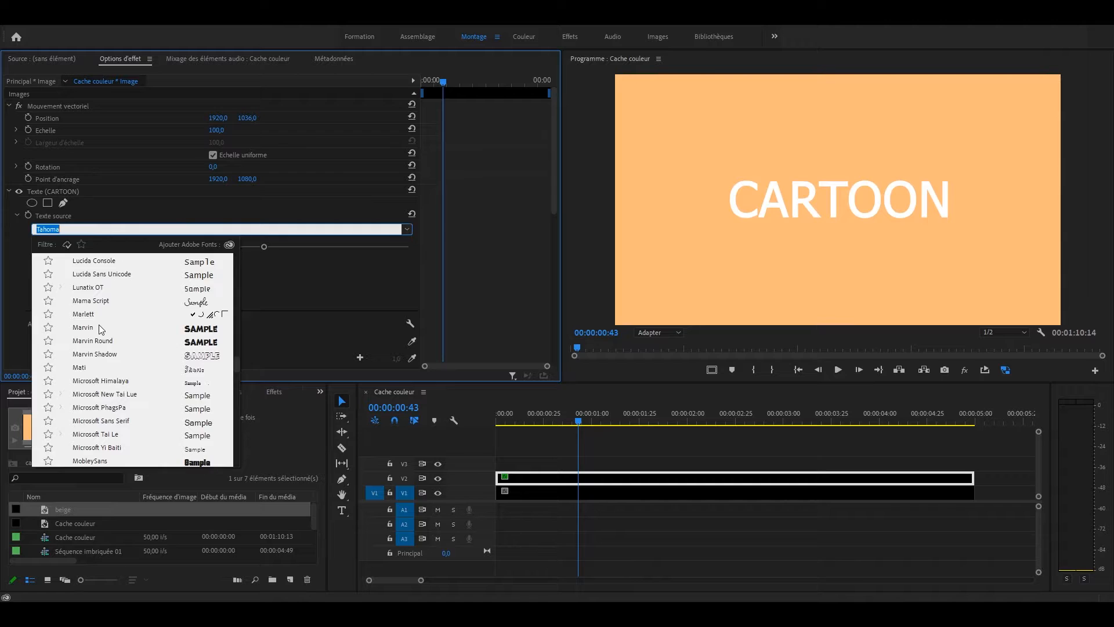
click(99, 324)
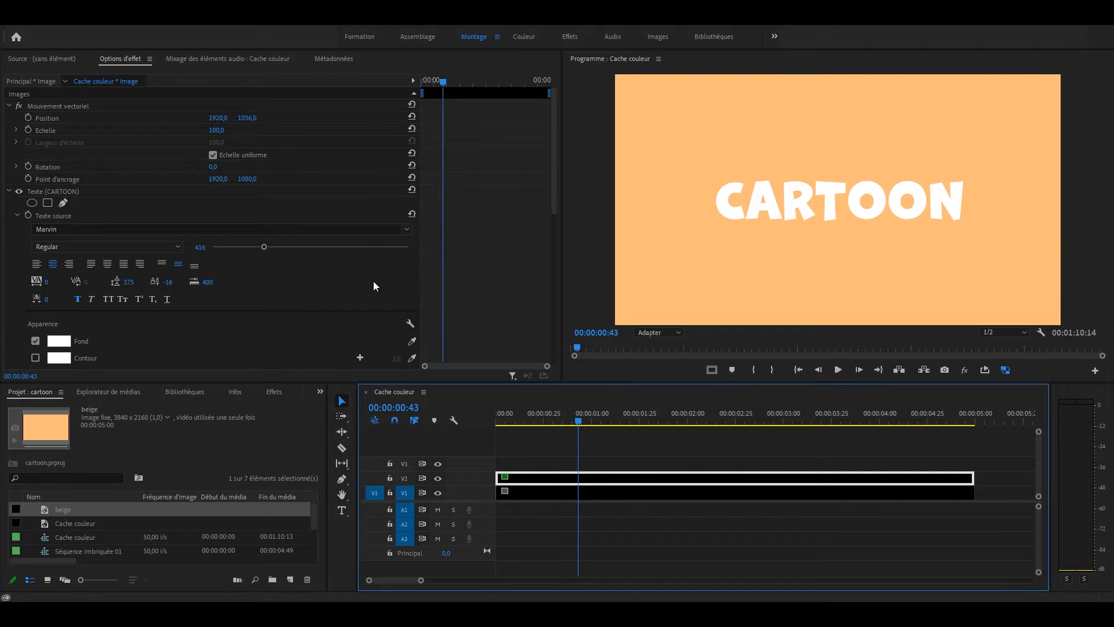
Try the Nelson Engraved font on the CARTOON title.
click(407, 230)
scroll(116, 383, down, 3)
click(91, 378)
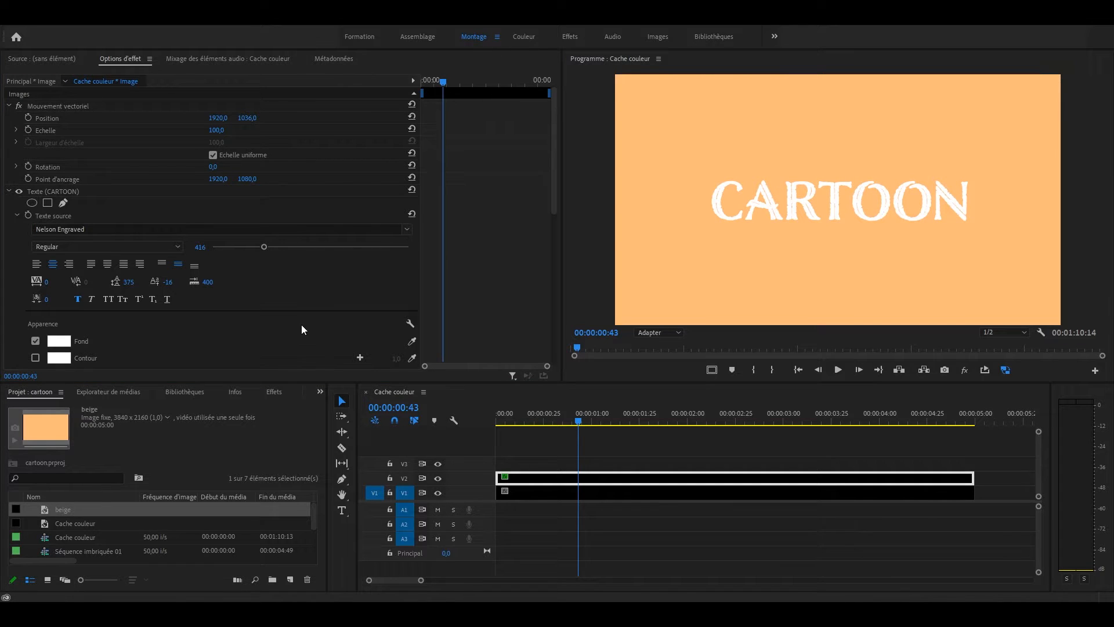
Fill the title text with light blue and duplicate its clip from track V2 onto V3.
click(59, 340)
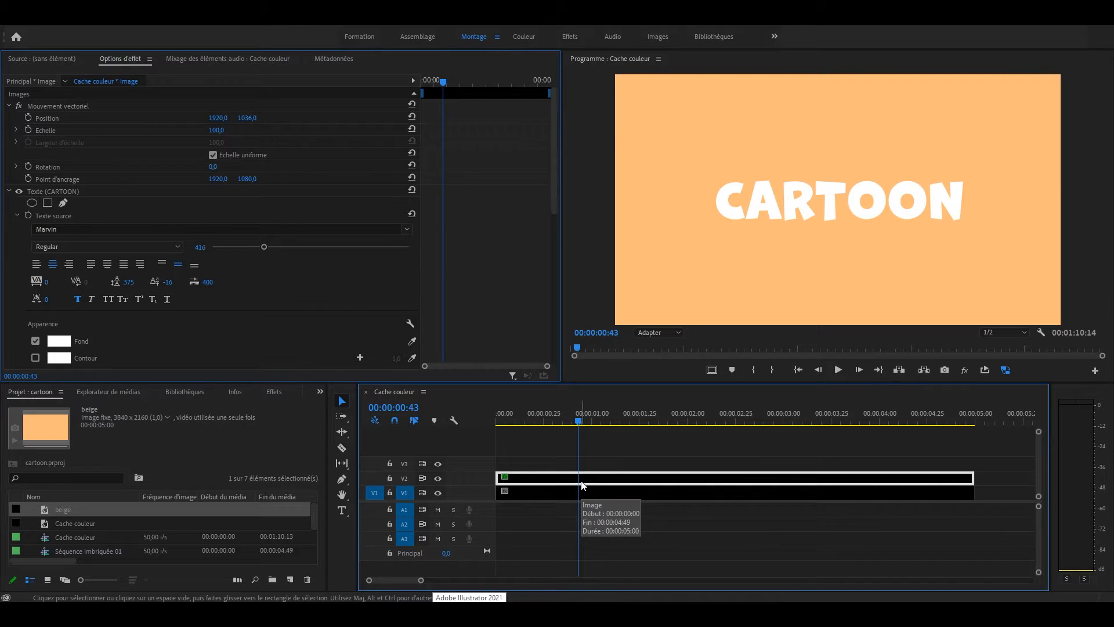
click(58, 340)
click(579, 318)
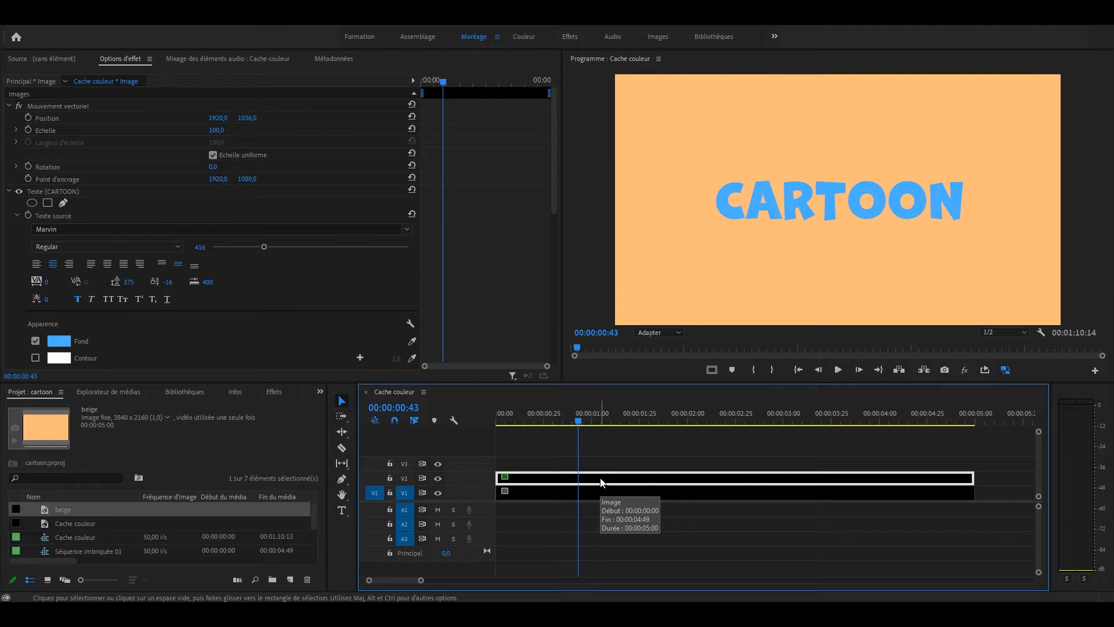
drag(601, 481, 604, 464)
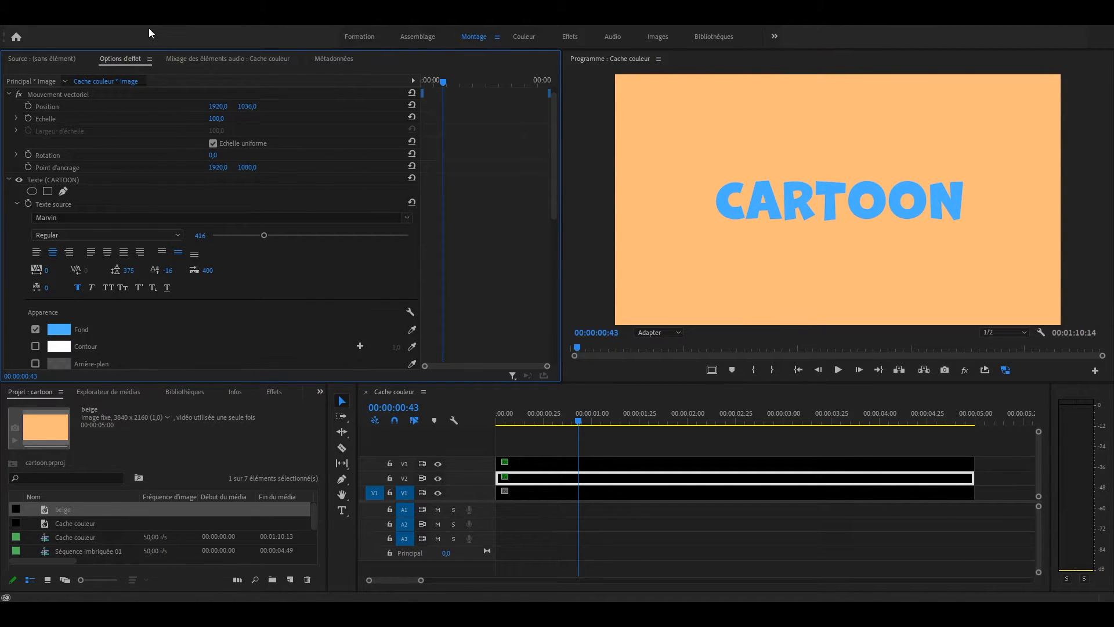
Add a 40-wide outline in dark navy 001055 to the title on track V2.
click(35, 346)
click(396, 347)
text(40)
key(Return)
click(59, 347)
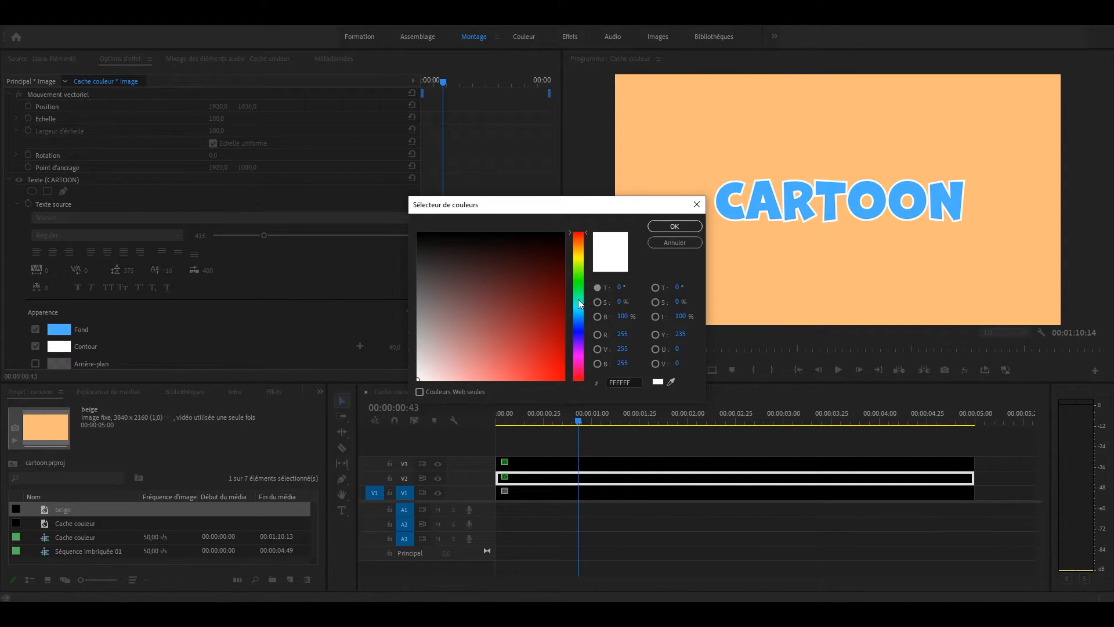
mouse_move(578, 298)
mouse_down()
mouse_move(579, 326)
mouse_move(540, 293)
mouse_move(563, 281)
mouse_up()
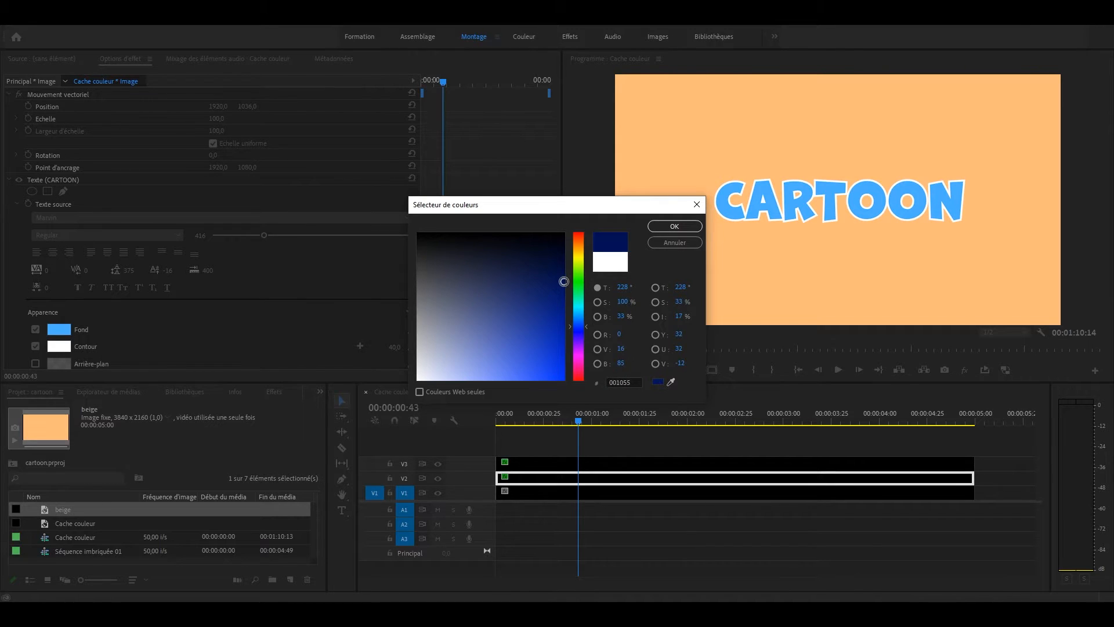
key(Return)
click(685, 452)
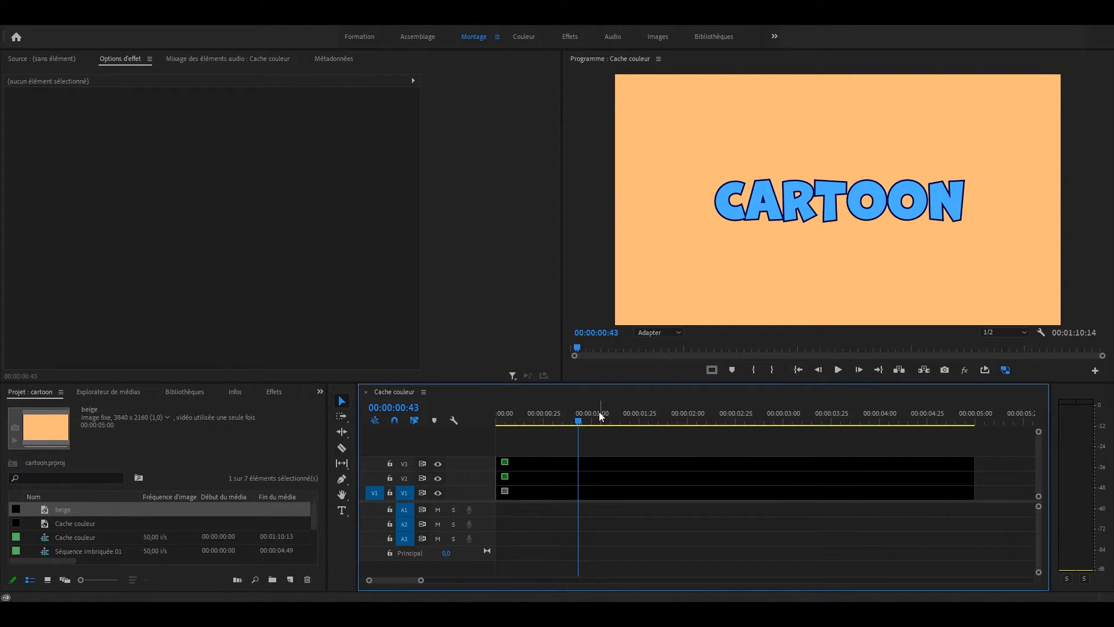
Find the Ombre portée effect and apply it to the title clip on track V2.
click(591, 482)
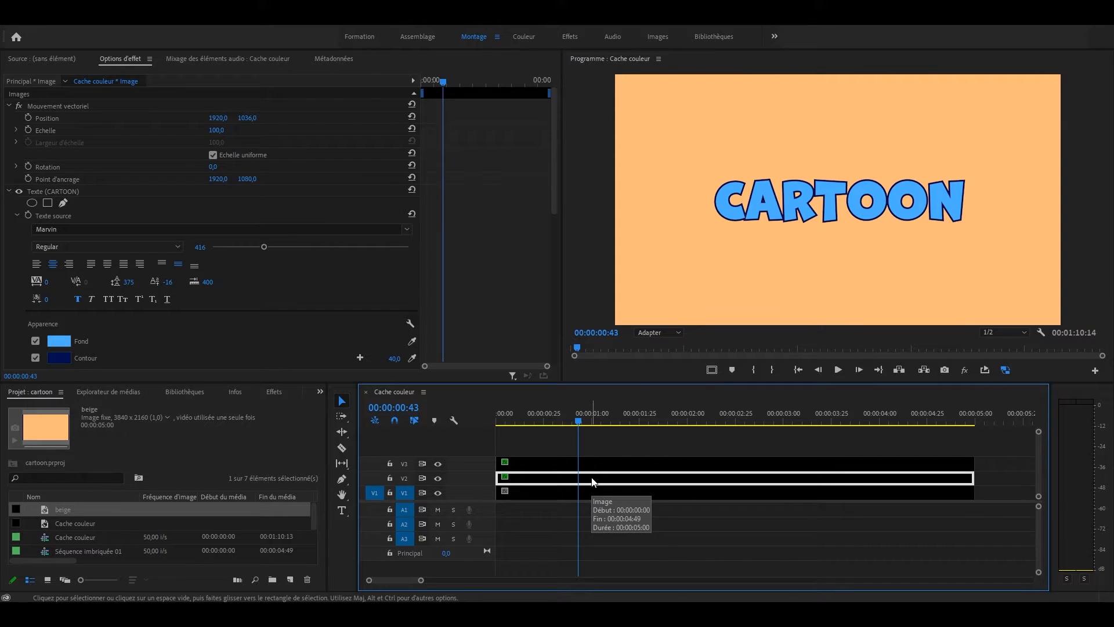
click(31, 393)
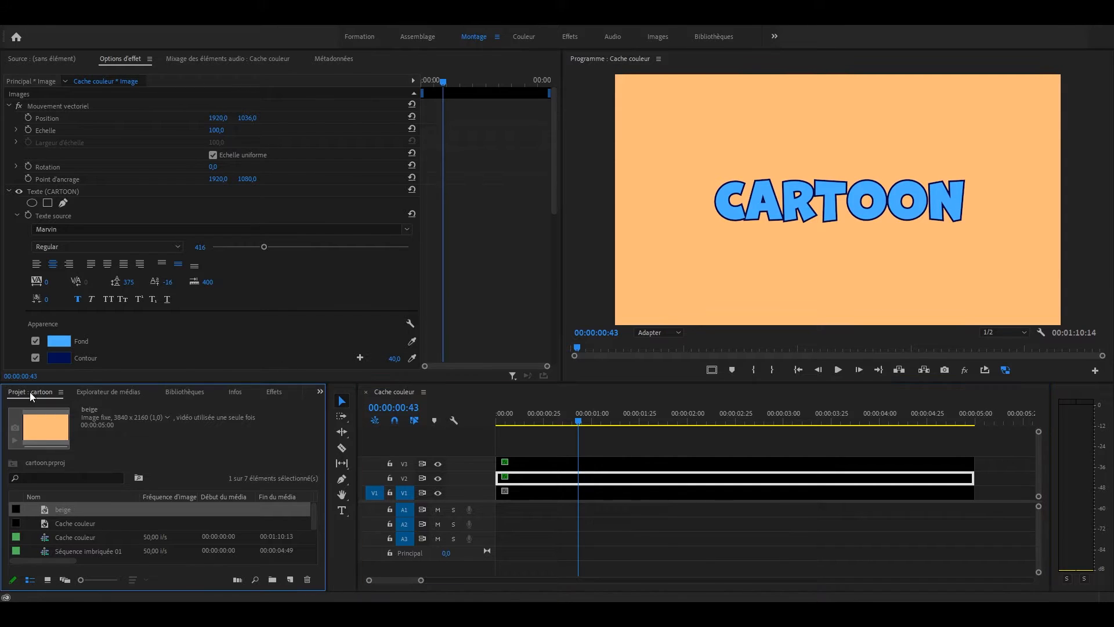
click(273, 393)
click(91, 407)
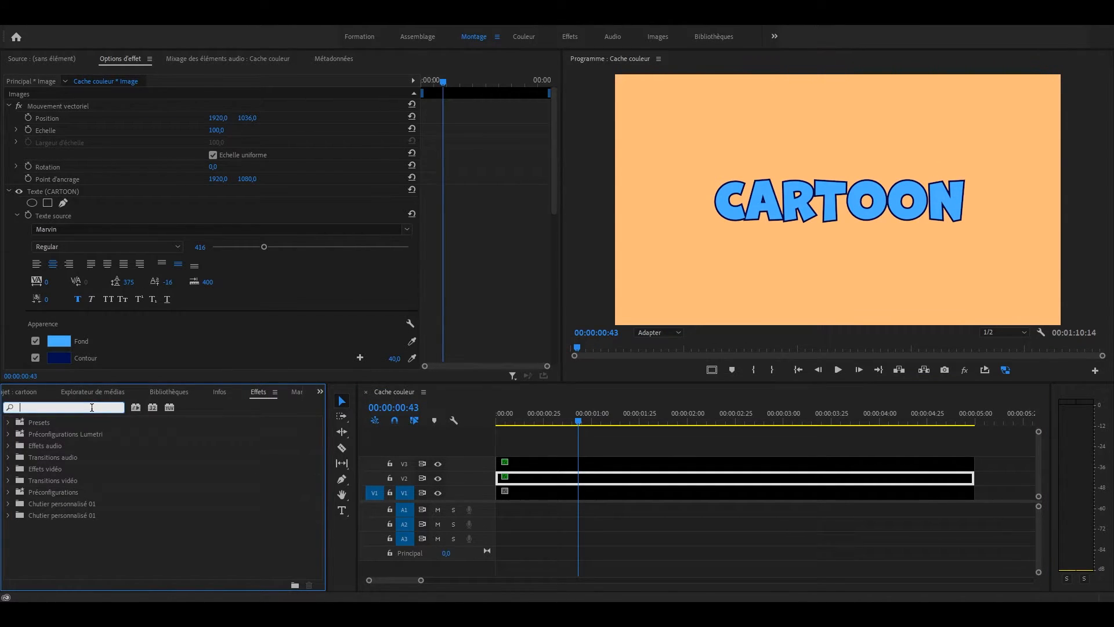
text(OMBRE)
drag(62, 514, 538, 477)
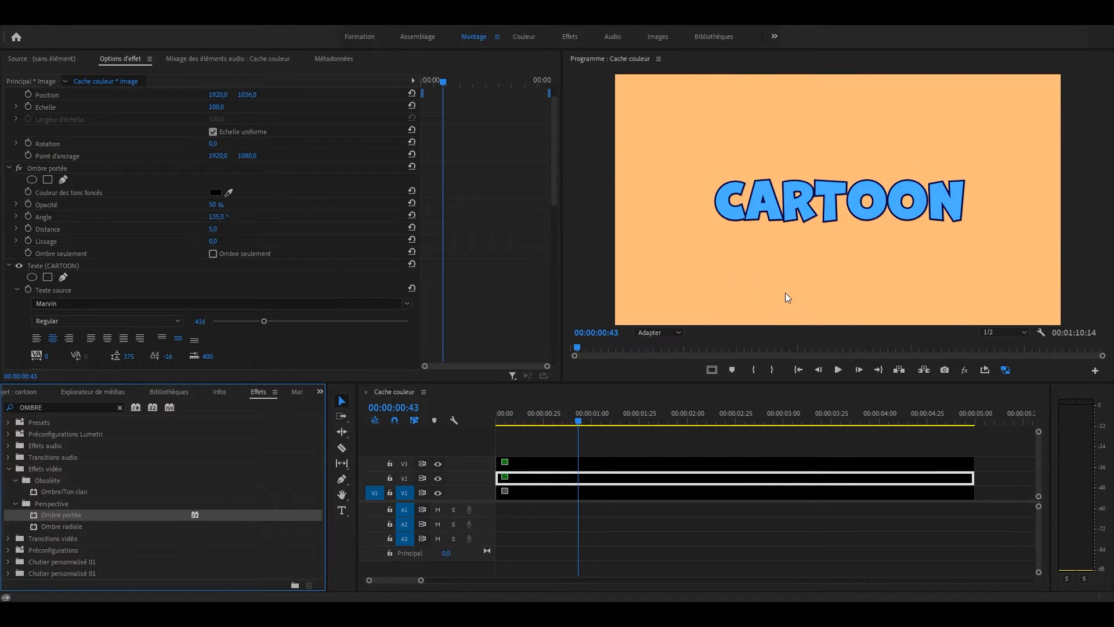
Give the V2 title's drop shadow a distance of 40 and a fully opaque dark navy colour.
click(55, 229)
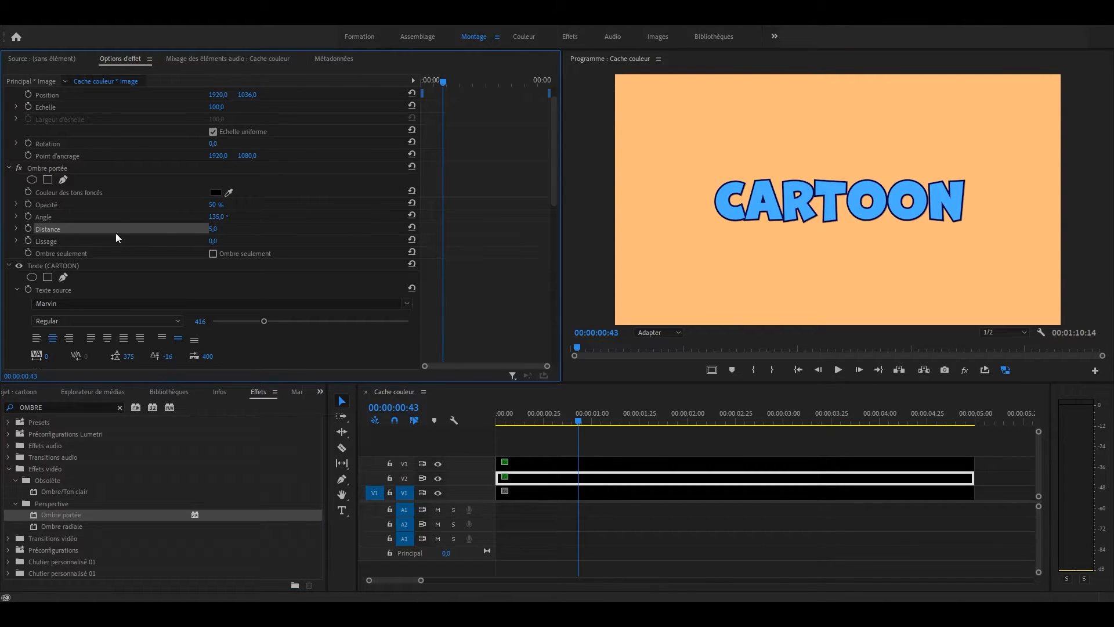
click(216, 228)
text(40)
key(Return)
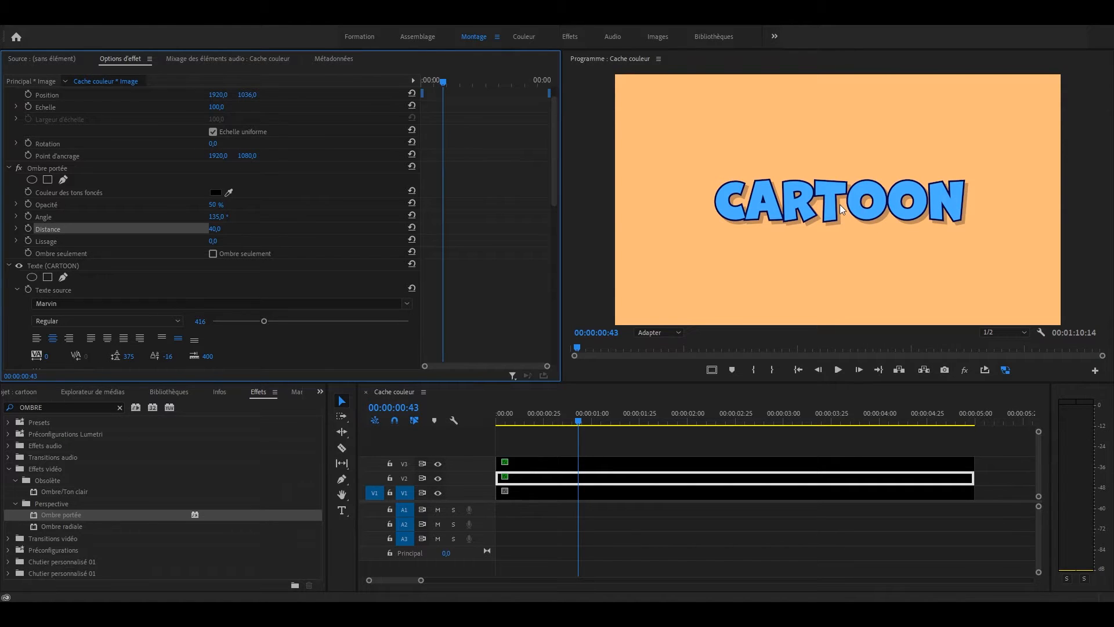
click(216, 192)
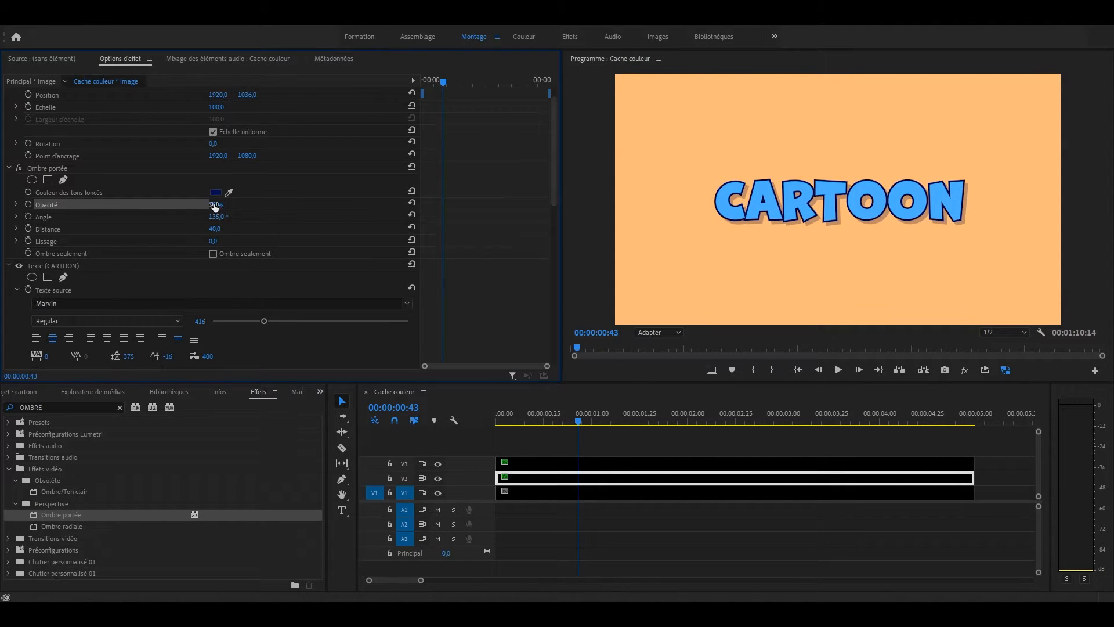
drag(215, 207, 873, 149)
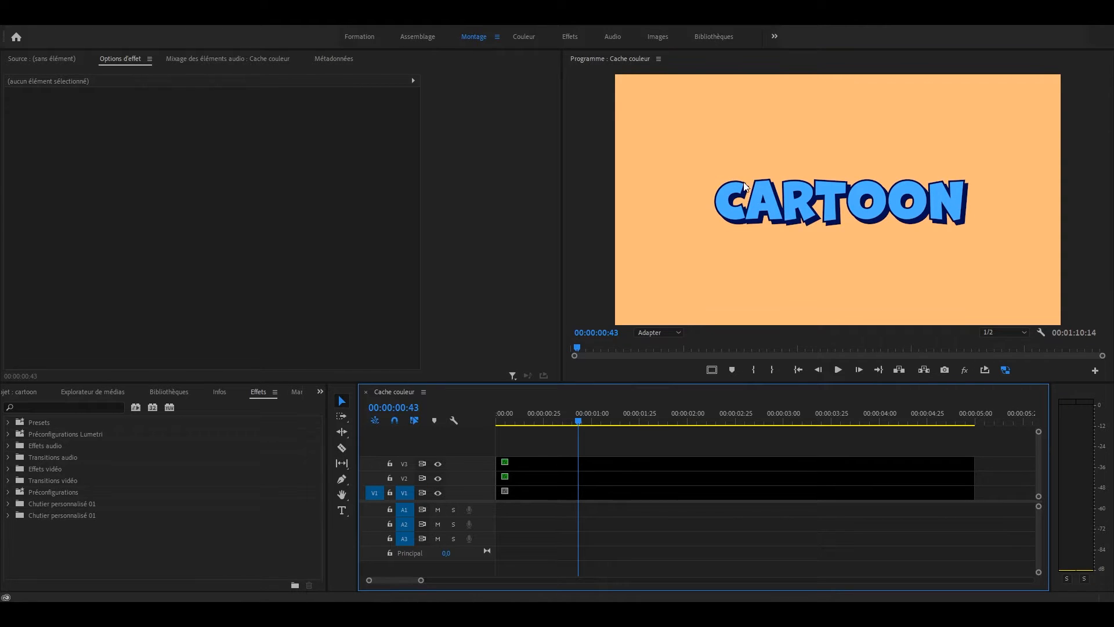
Find the Biseau alpha effect and apply it to the title clip on track V3.
click(619, 461)
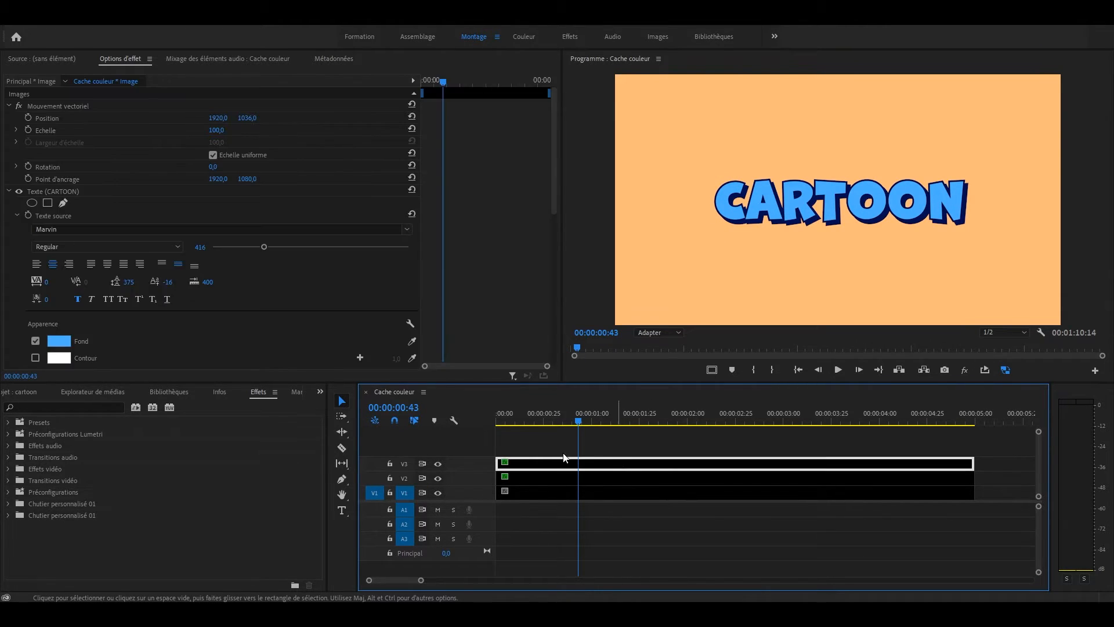
click(90, 409)
text(biseau)
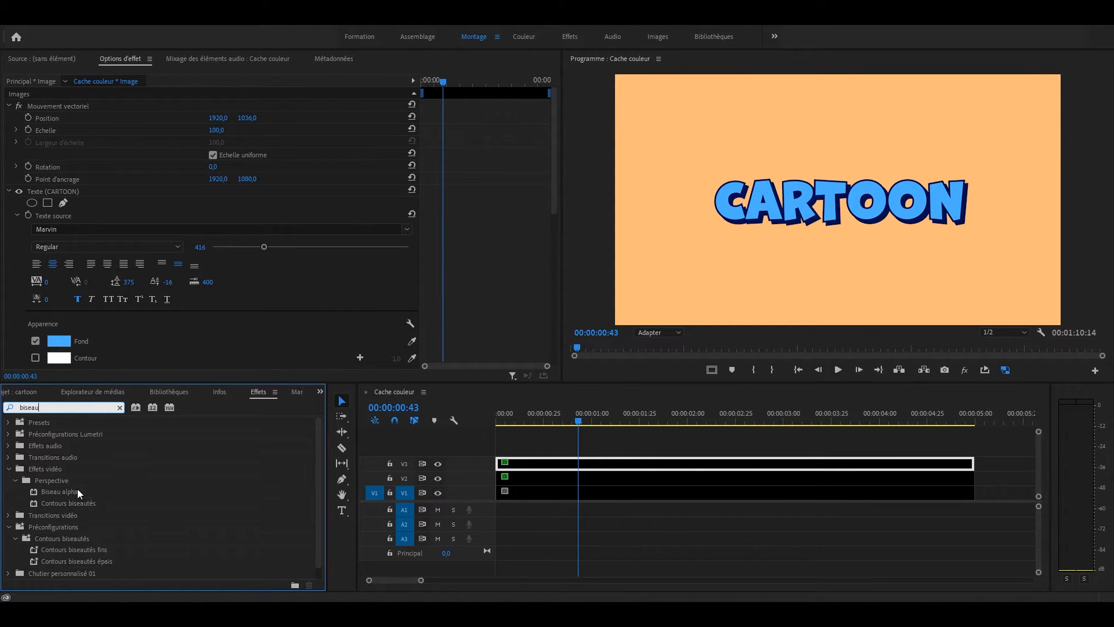
drag(62, 492, 522, 467)
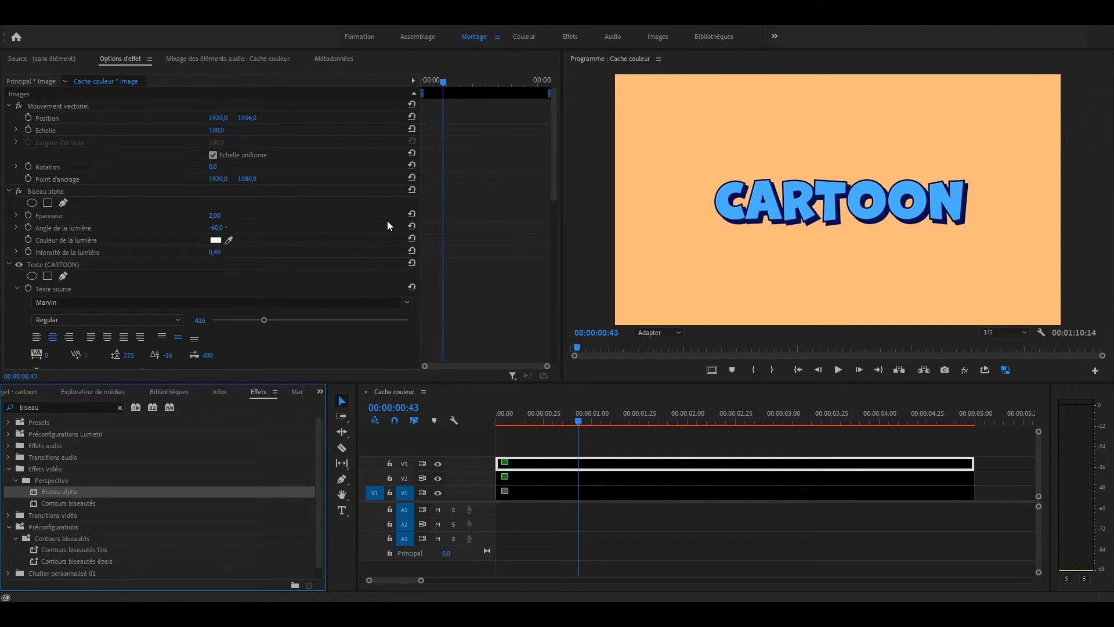
Set the bevel's thickness to 20 and its light angle to -28° on the V3 title.
click(39, 215)
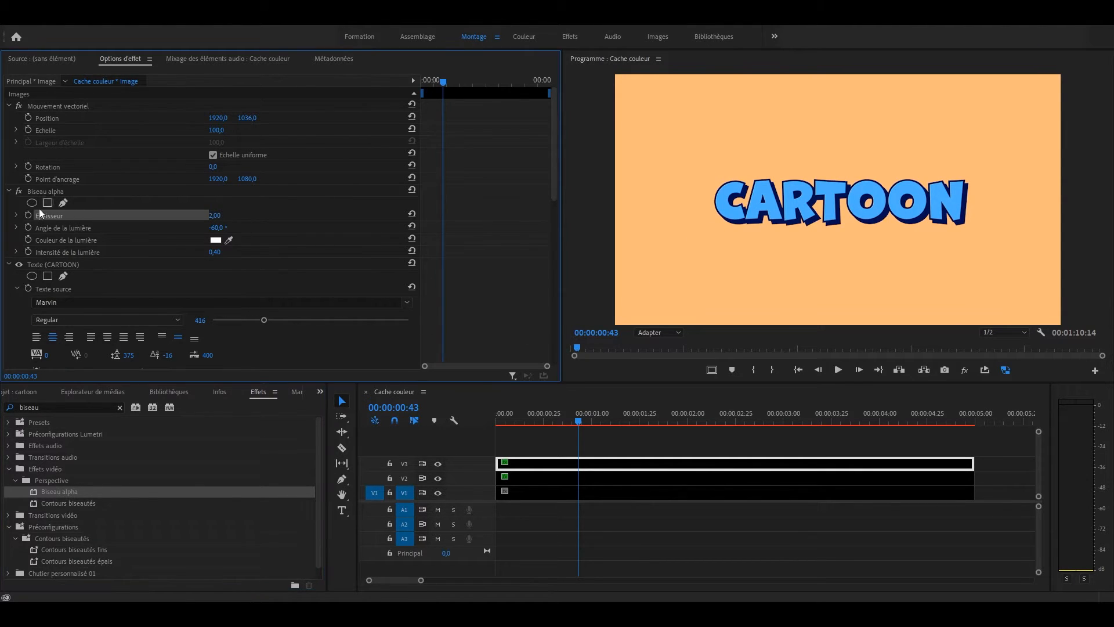
click(217, 216)
text(20)
key(Return)
click(50, 228)
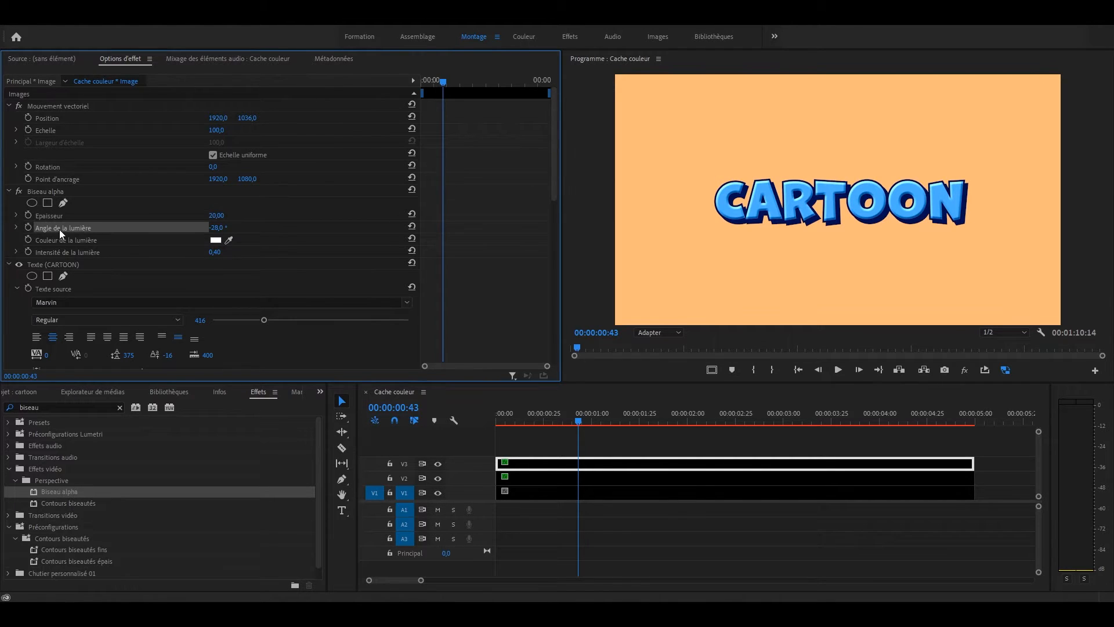
drag(215, 227, 234, 227)
key(Return)
click(803, 432)
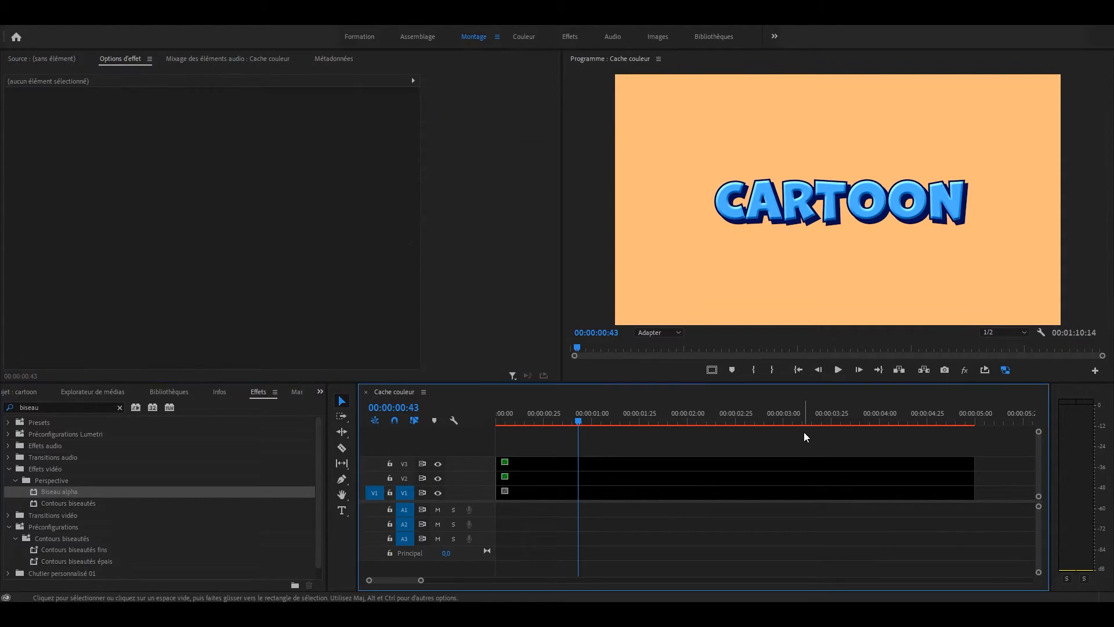
Examine the title's bevel and shadow at 50% preview zoom, and return the preview to fit.
click(673, 333)
click(669, 394)
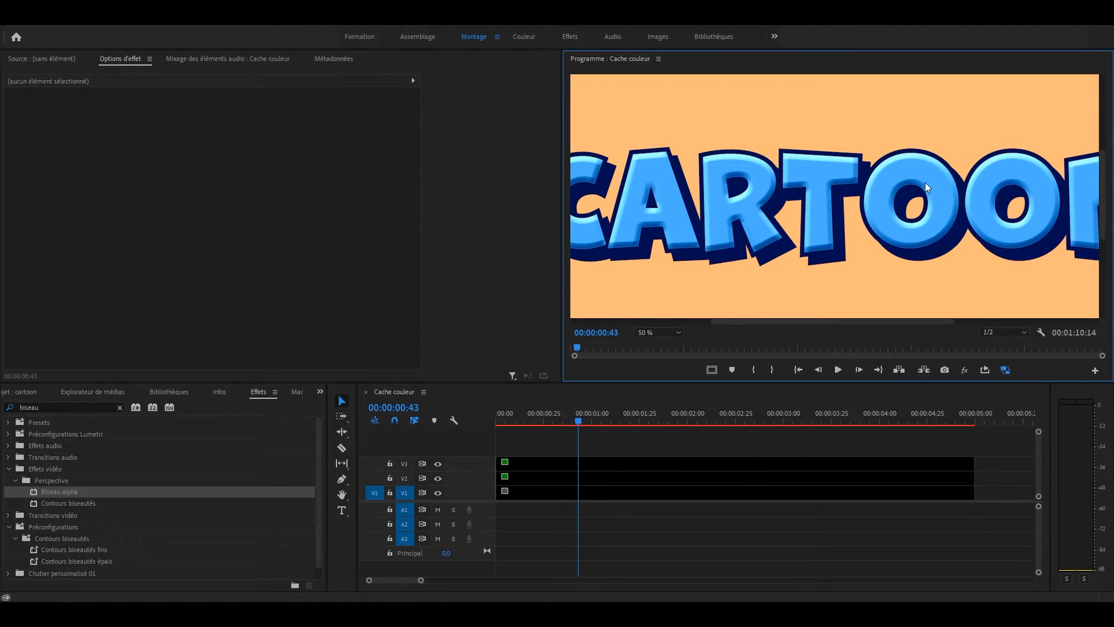
click(665, 333)
click(657, 347)
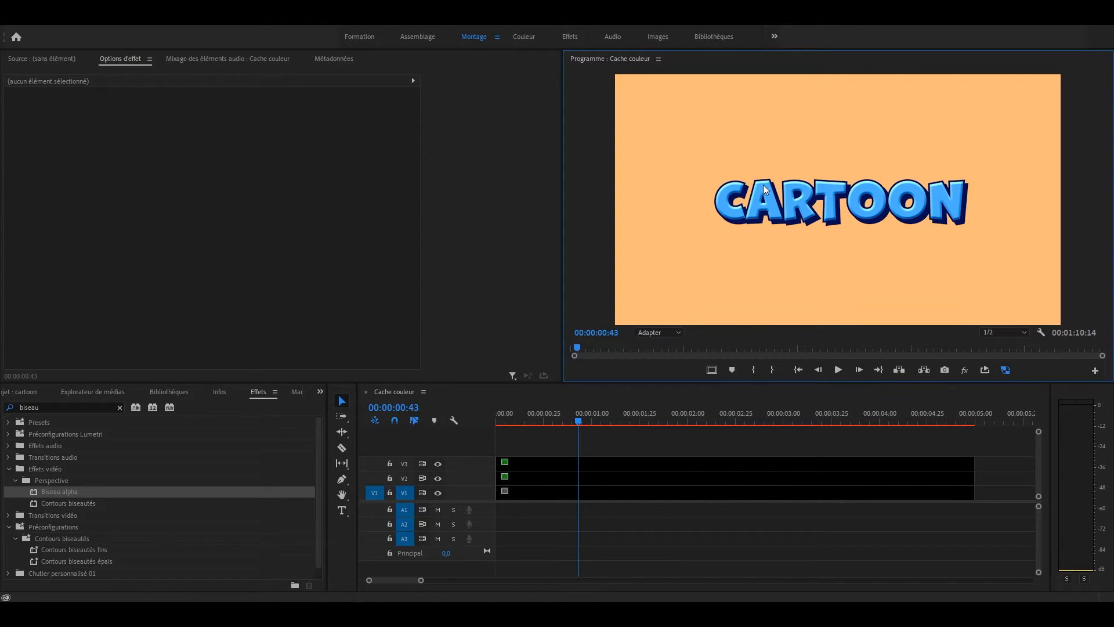
Nest the two title clips on tracks V2 and V3 into one sequence under the suggested name.
drag(594, 434, 646, 481)
right_click(646, 481)
click(705, 336)
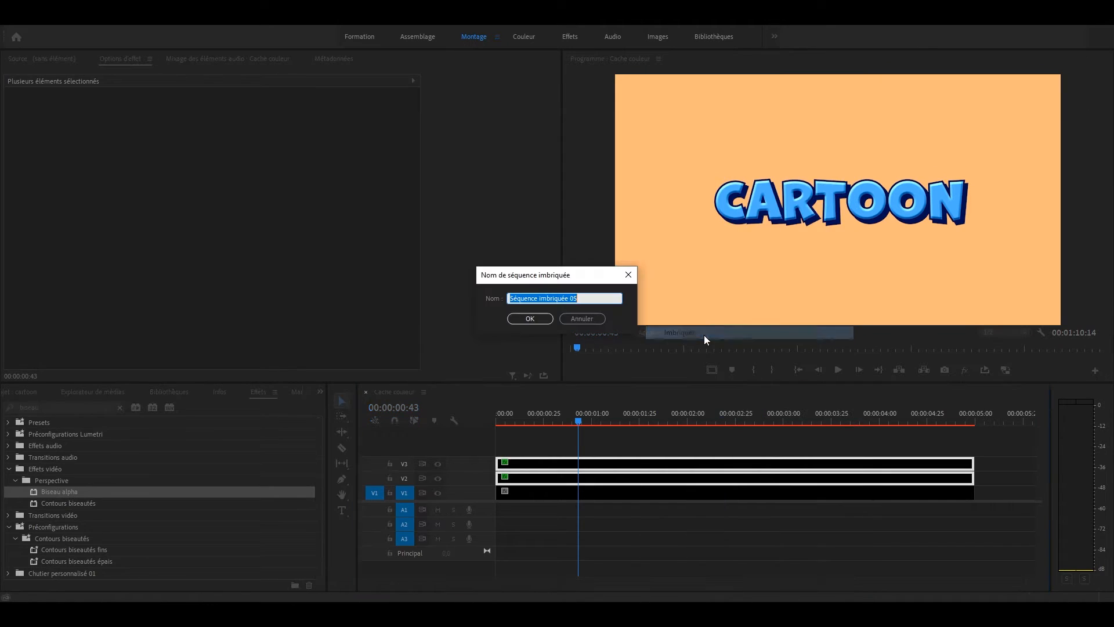
key(Return)
Play the animated title from the start of the sequence to examine its motion.
key(Home)
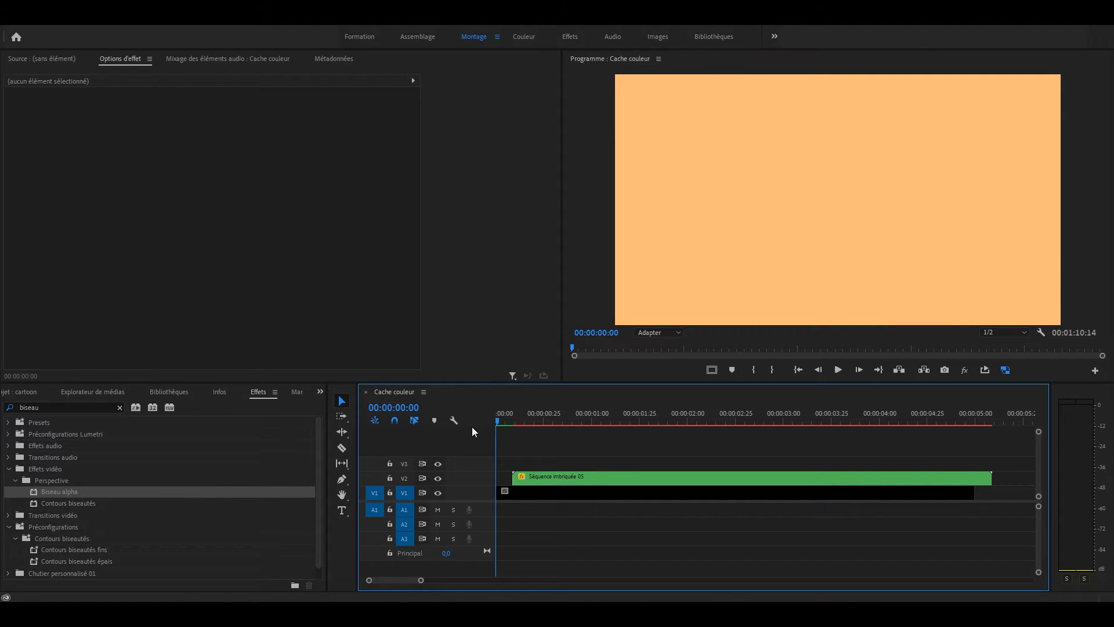
key(space)
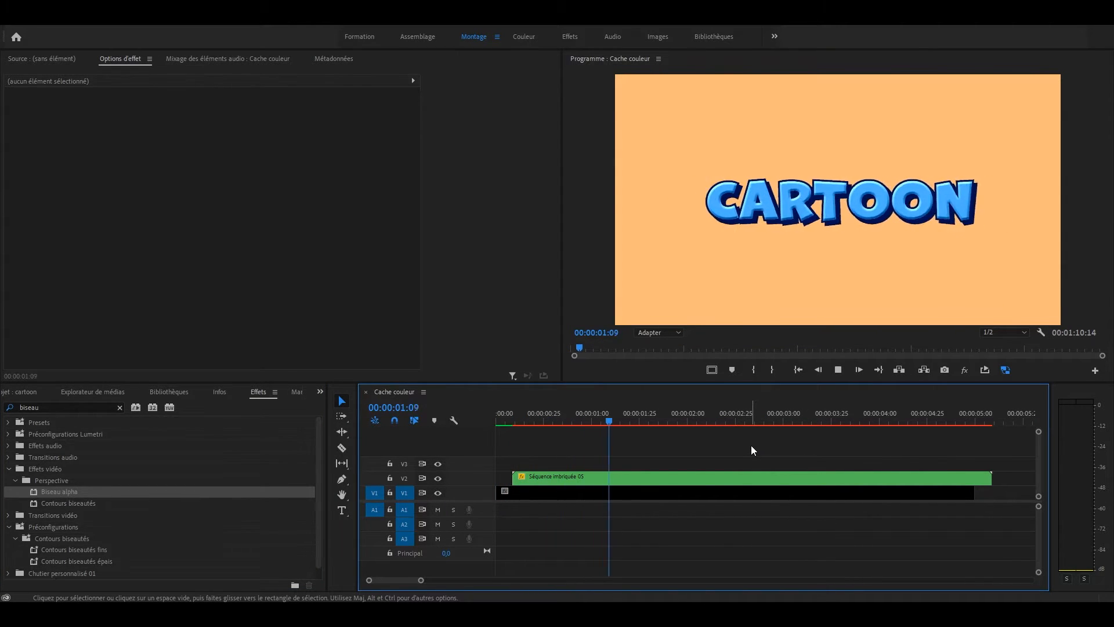
click(497, 417)
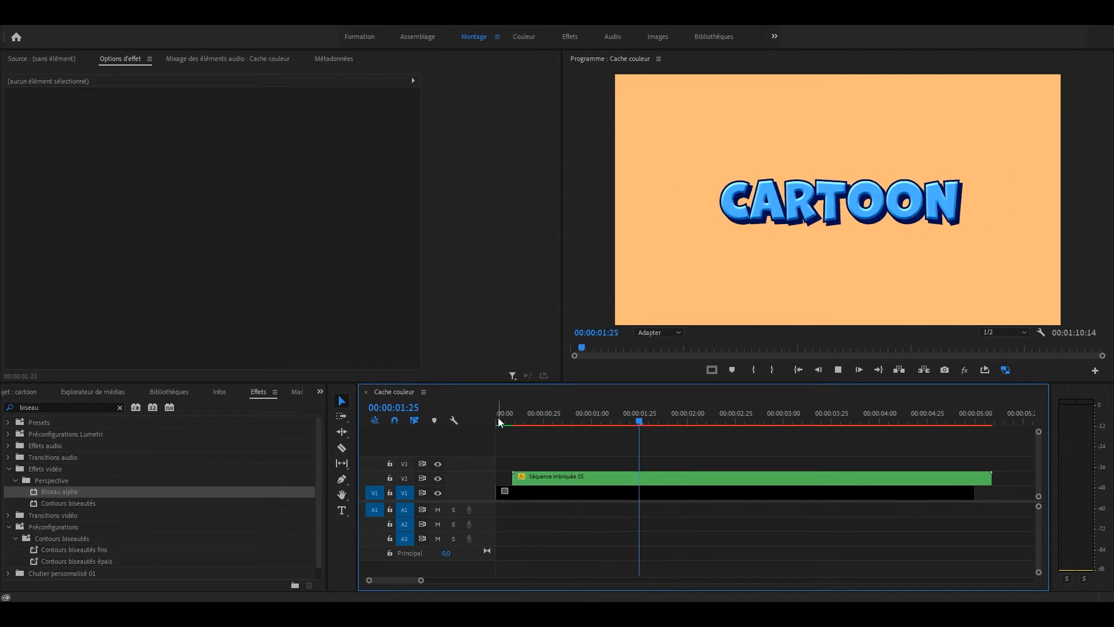
key(space)
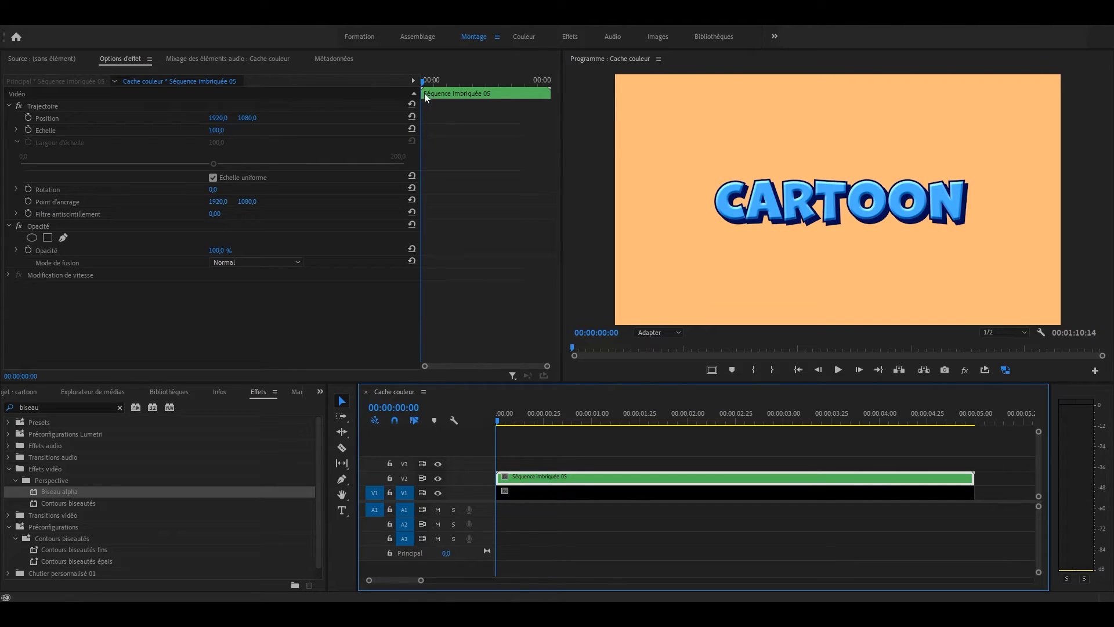
click(406, 85)
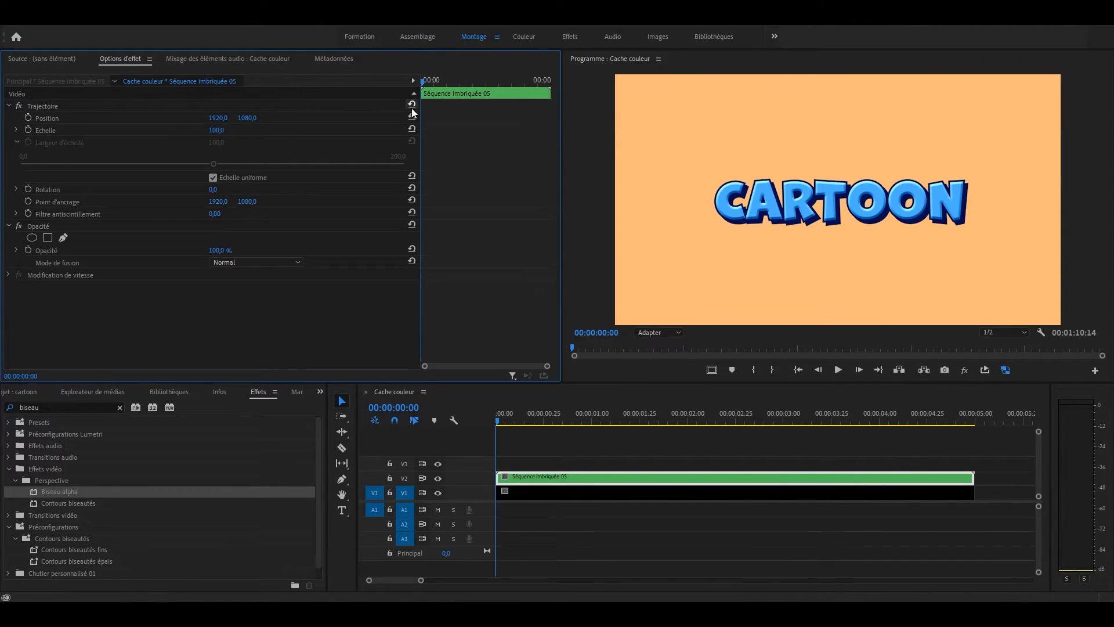
Disable uniform scaling on the nested title and keyframe its scale width at 0 on the first frame.
click(213, 177)
mouse_move(223, 143)
mouse_down()
mouse_move(187, 143)
mouse_move(244, 143)
mouse_move(202, 142)
mouse_up()
key(ctrl+z)
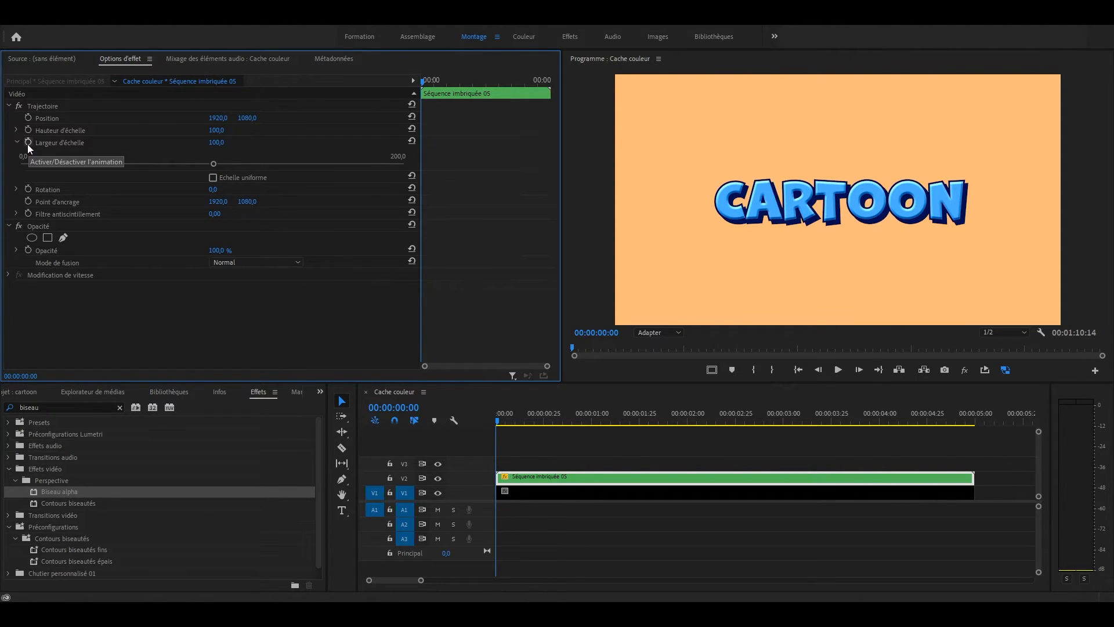
click(26, 141)
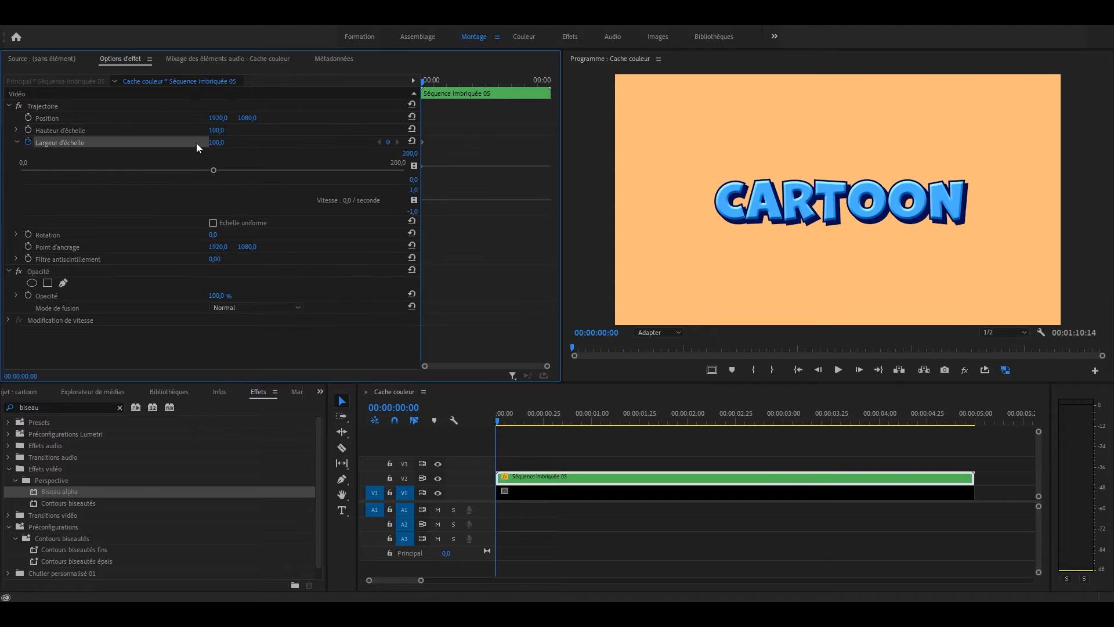
drag(221, 146, 164, 145)
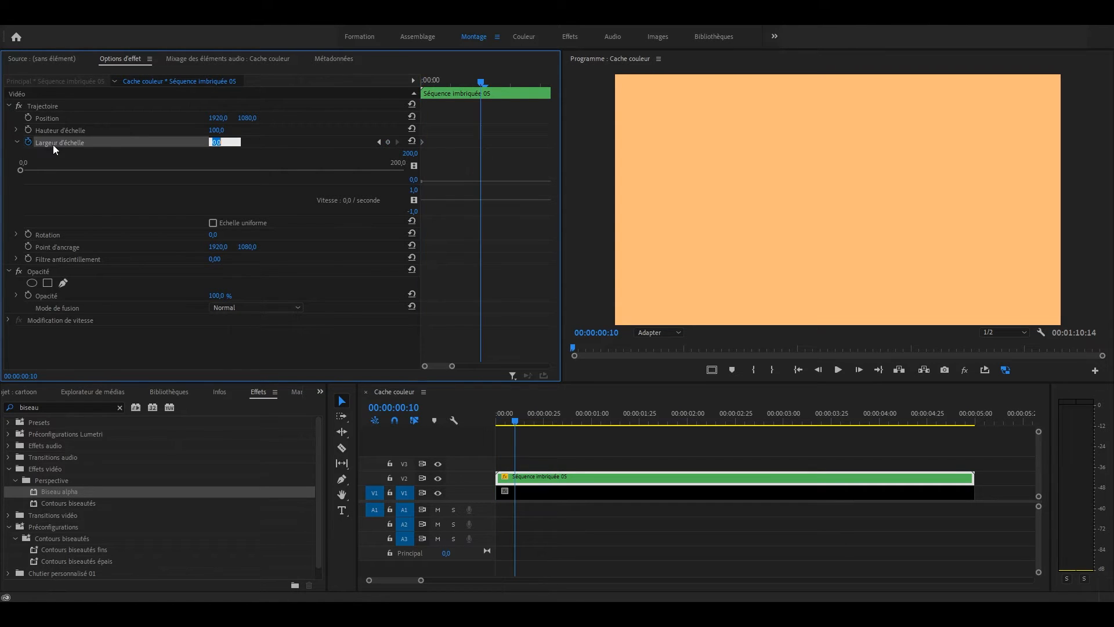
Add scale width keyframes of 120 at frame 10 and 80 at frame 20, and scrub through the resulting stretch.
text(120)
key(Return)
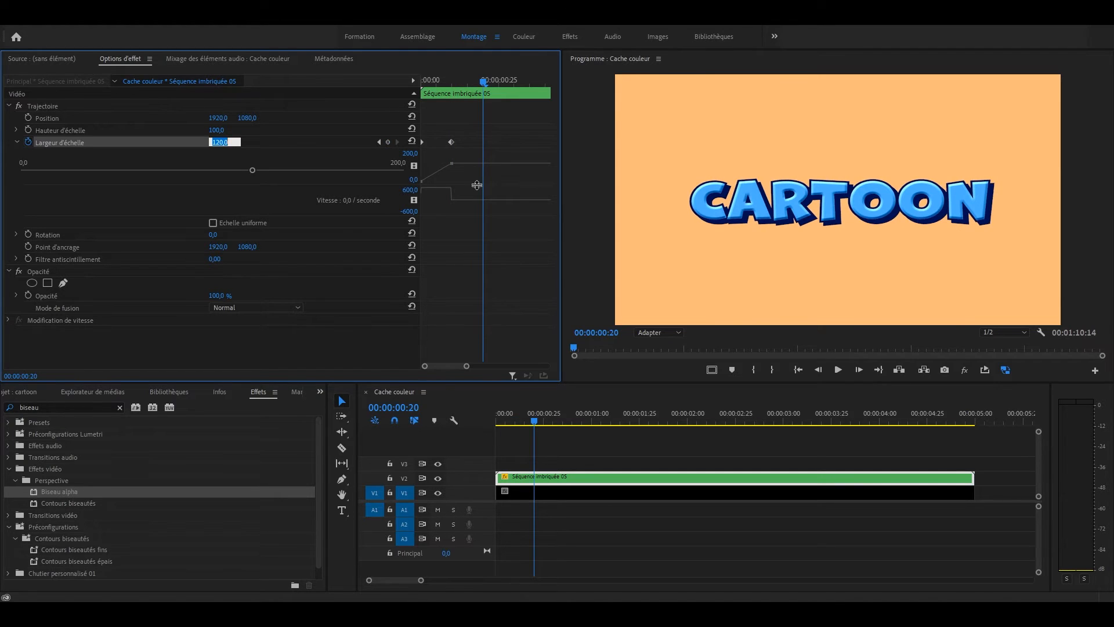
text(80)
key(Return)
click(448, 82)
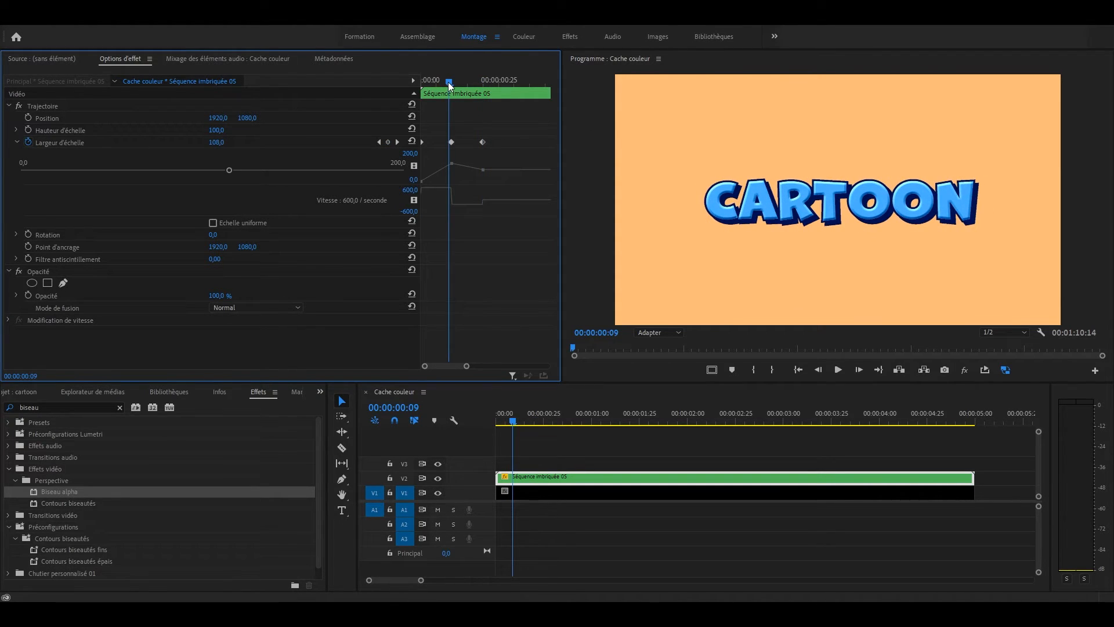
drag(449, 82, 482, 85)
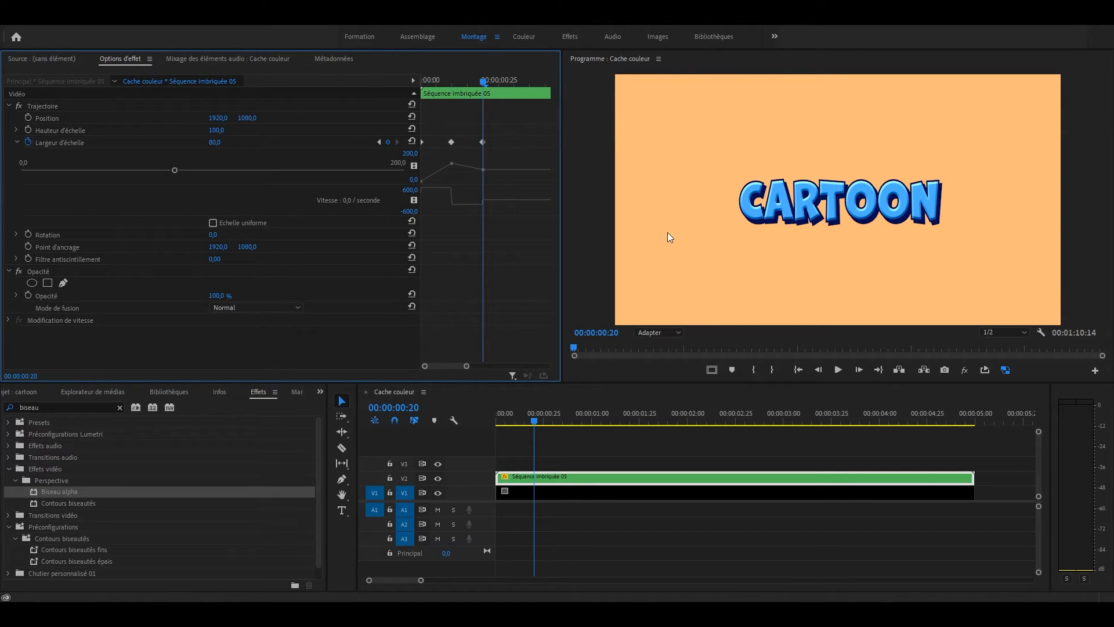
Continue the bounce with scale width keyframes of 110 at frame 30 and 90 at frame 40.
key(shift+Right)
key(shift+Right)
click(452, 143)
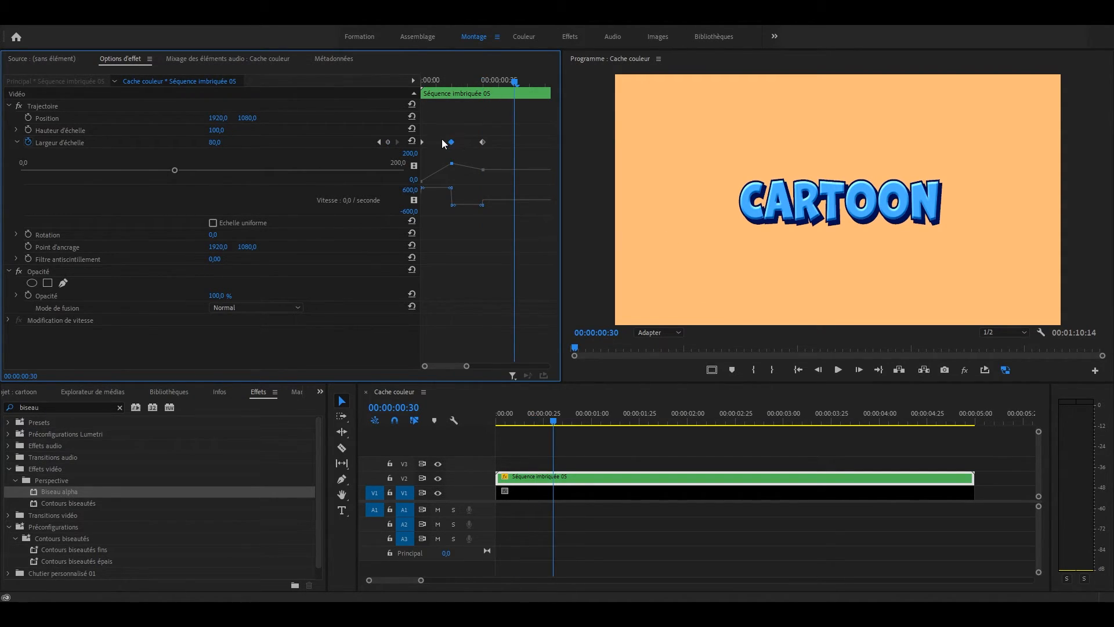
click(235, 143)
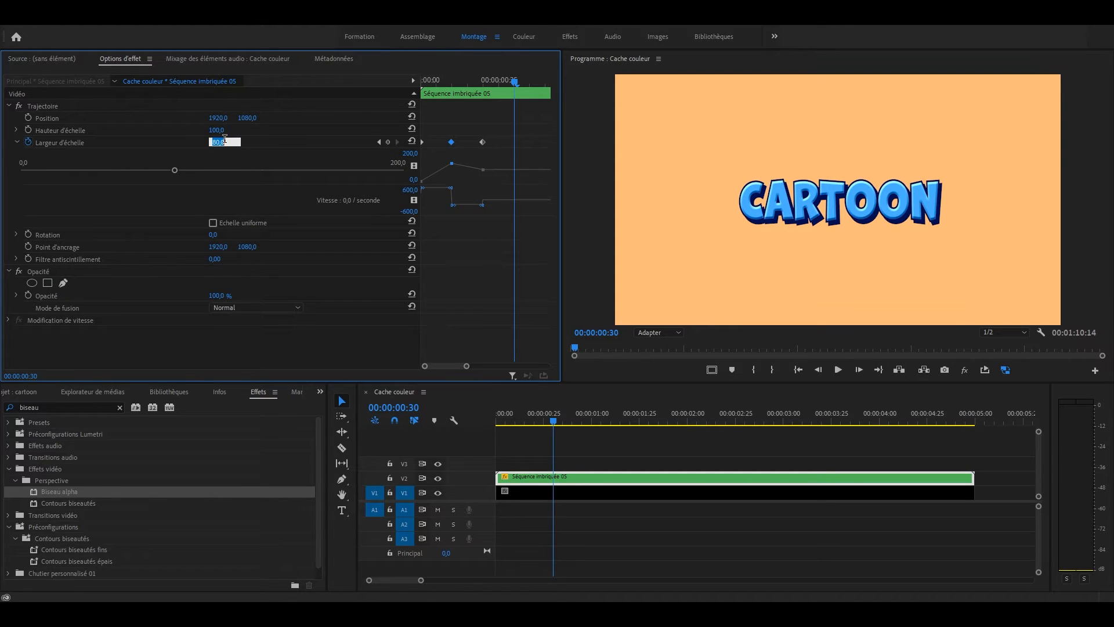
text(110)
key(Return)
key(shift+Right)
key(shift+Right)
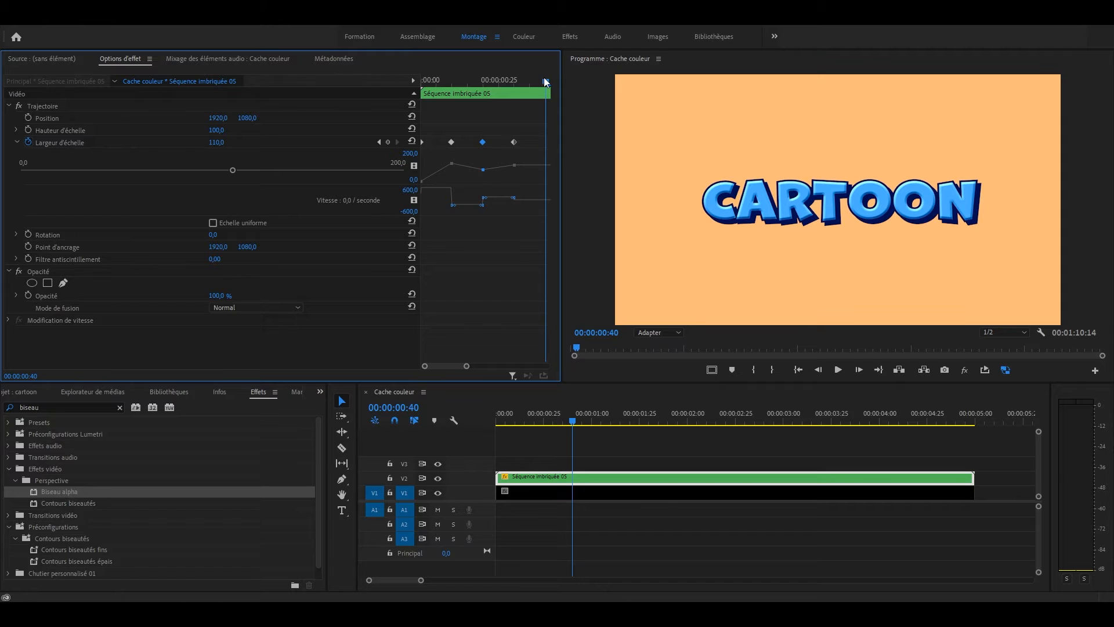
click(217, 142)
text(90)
key(Return)
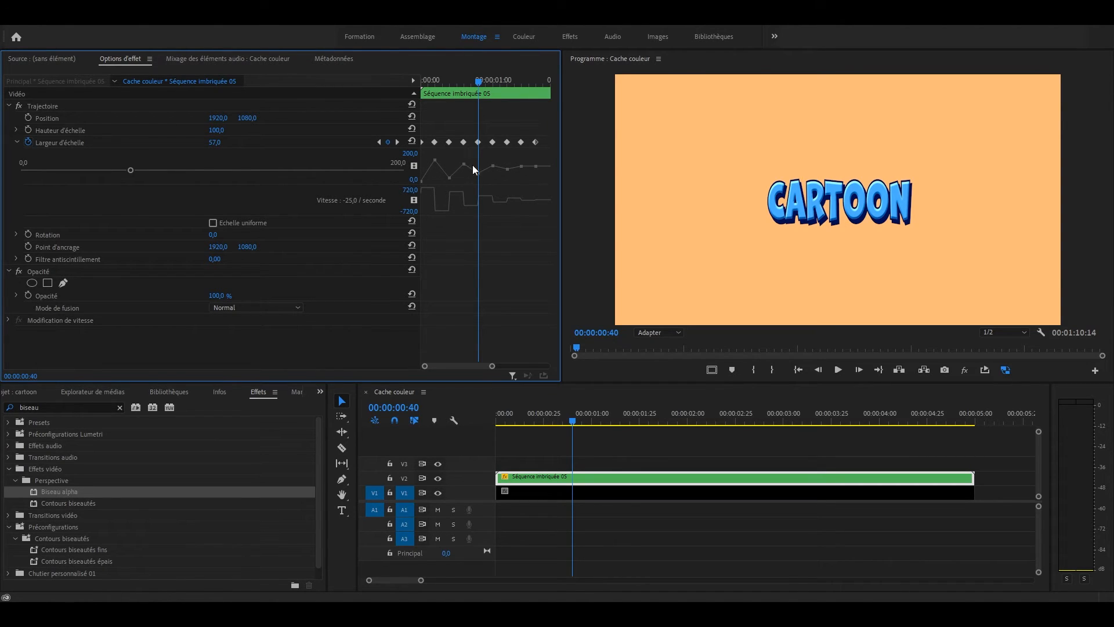
Play the title's bounce animation from the start of the sequence to check its motion.
key(Home)
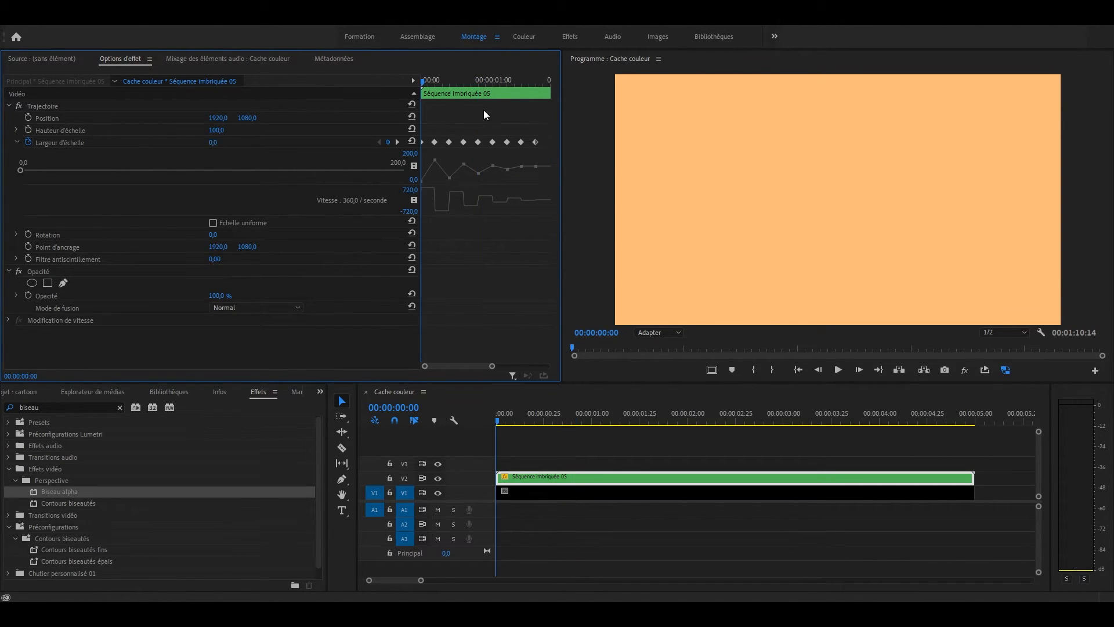
key(space)
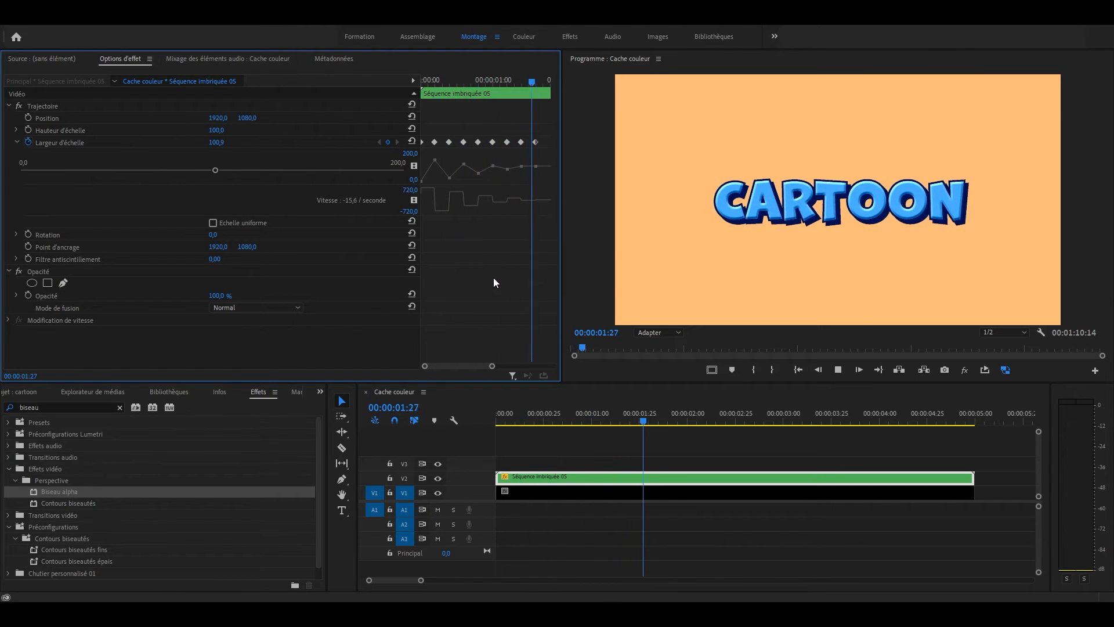
key(space)
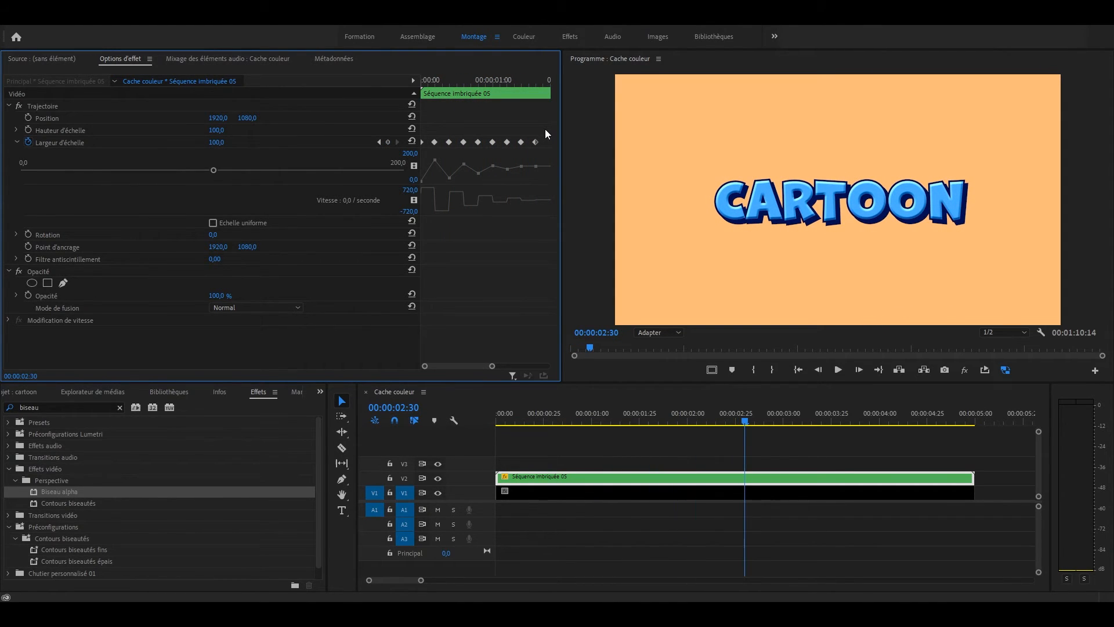
Change all of the title's scale width keyframes from linear to smooth, curved interpolation.
drag(545, 131, 423, 144)
right_click(449, 142)
click(505, 225)
Replay the smoothed bounce animation from the first frame to judge its easing.
drag(436, 82, 376, 82)
key(space)
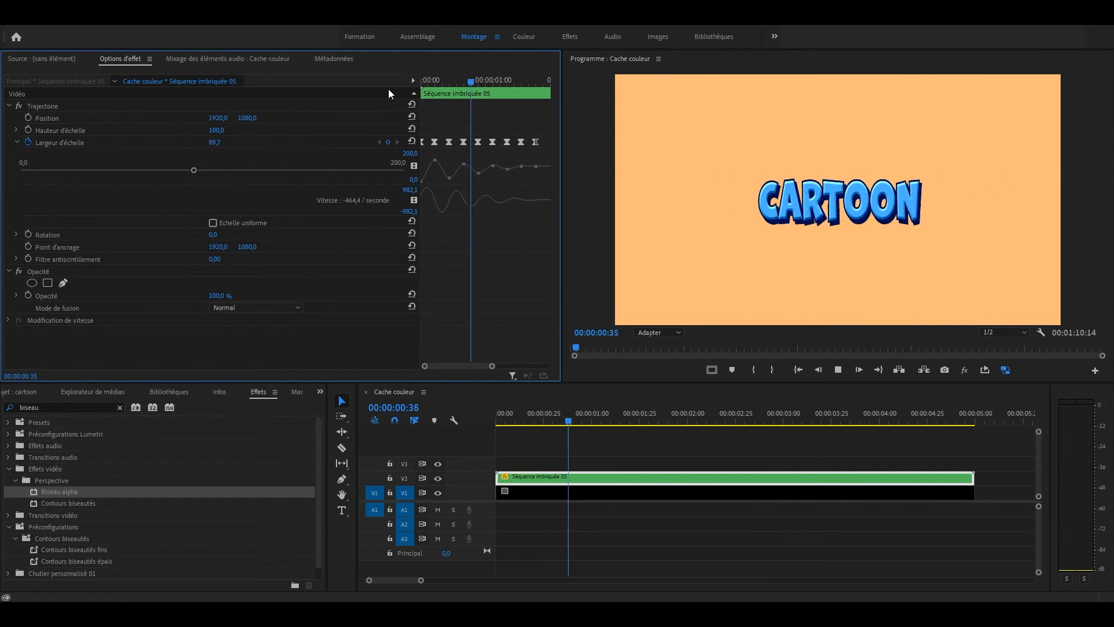
drag(537, 80, 393, 87)
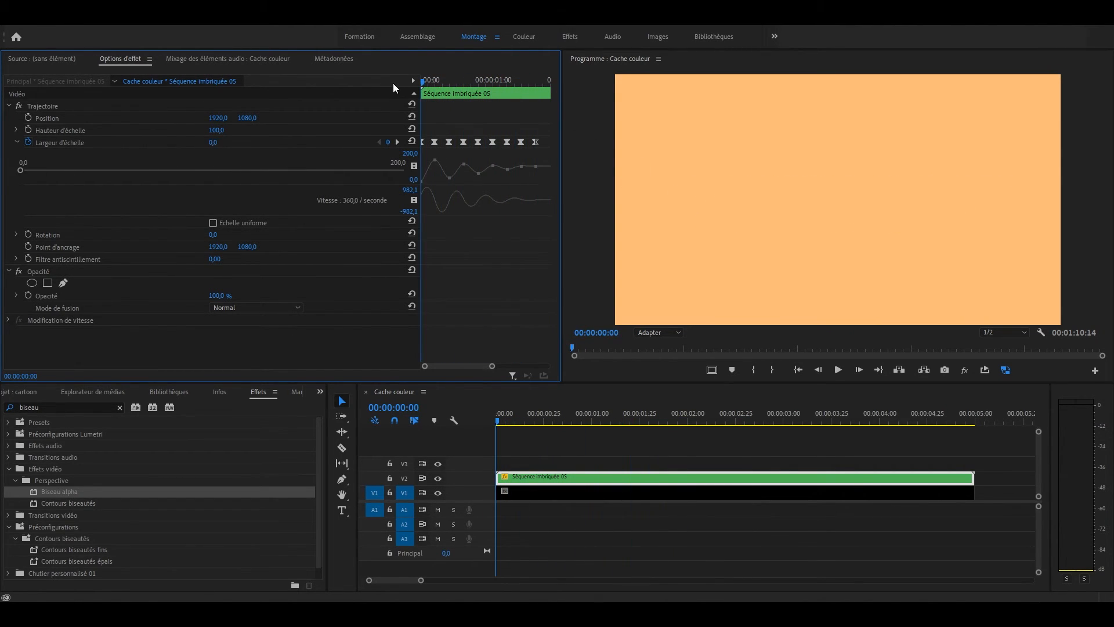
key(space)
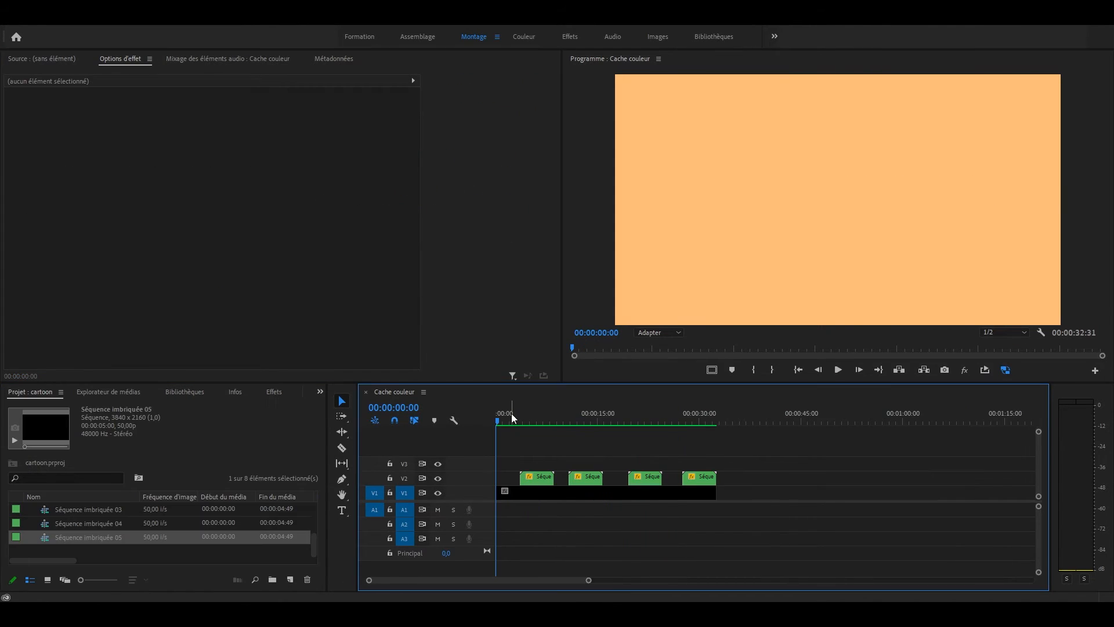
Play the first three finished title clips on track V2 one after another to compare their font styles and bounces.
drag(512, 416, 549, 409)
key(space)
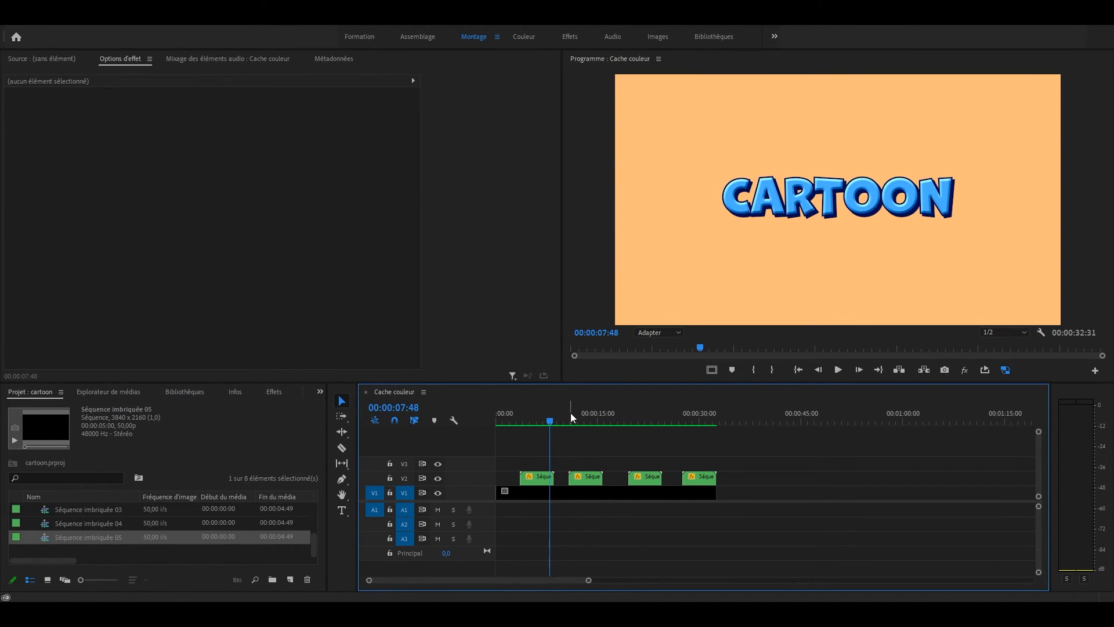
click(570, 413)
key(space)
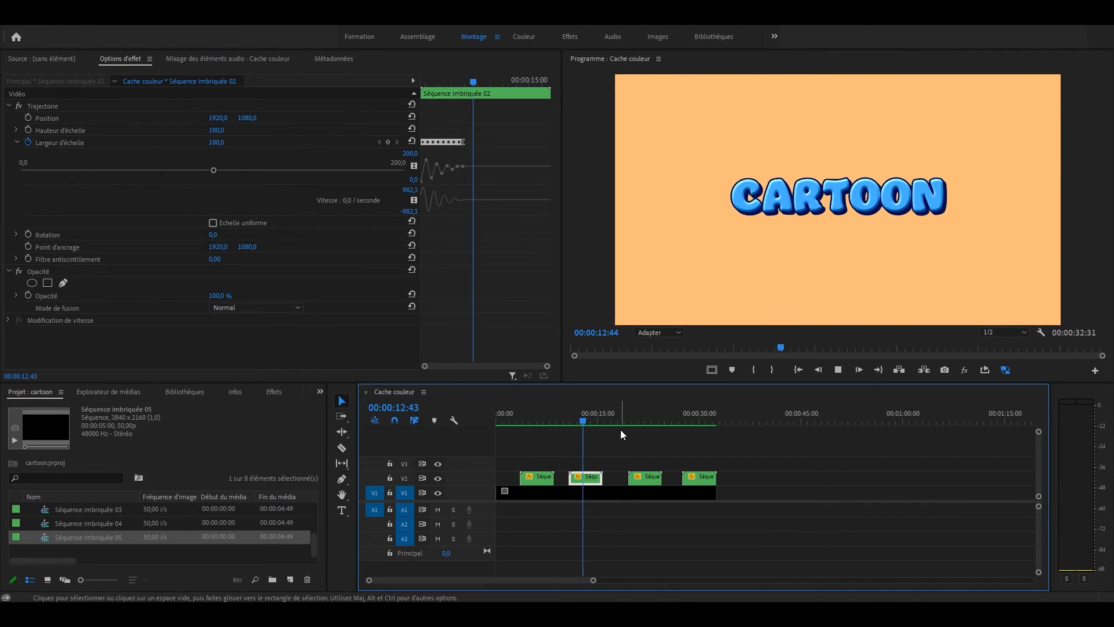
click(634, 416)
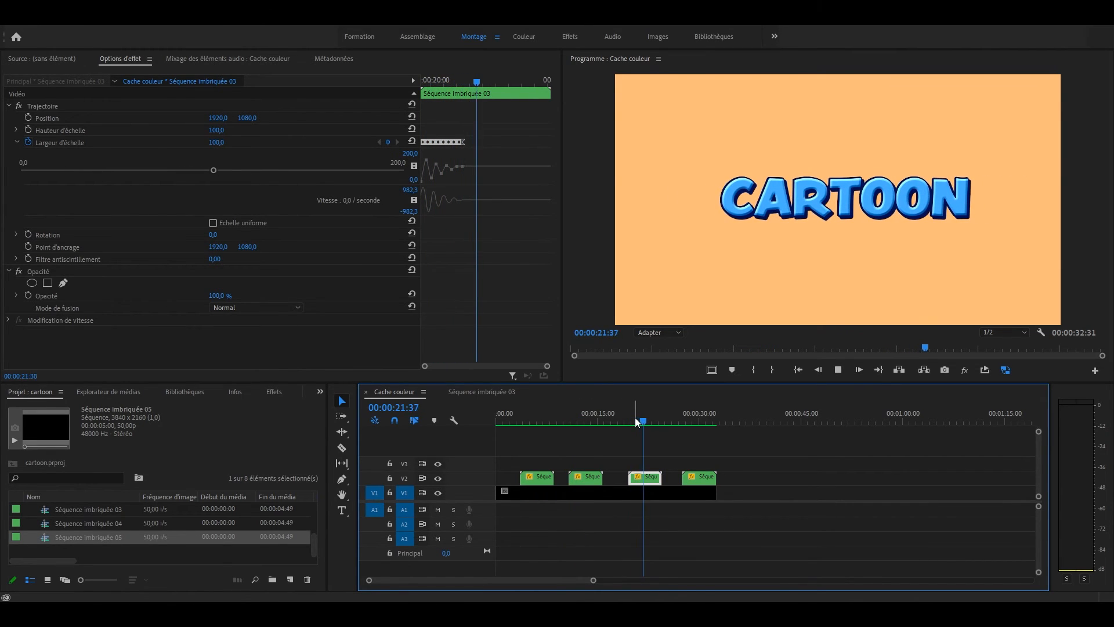